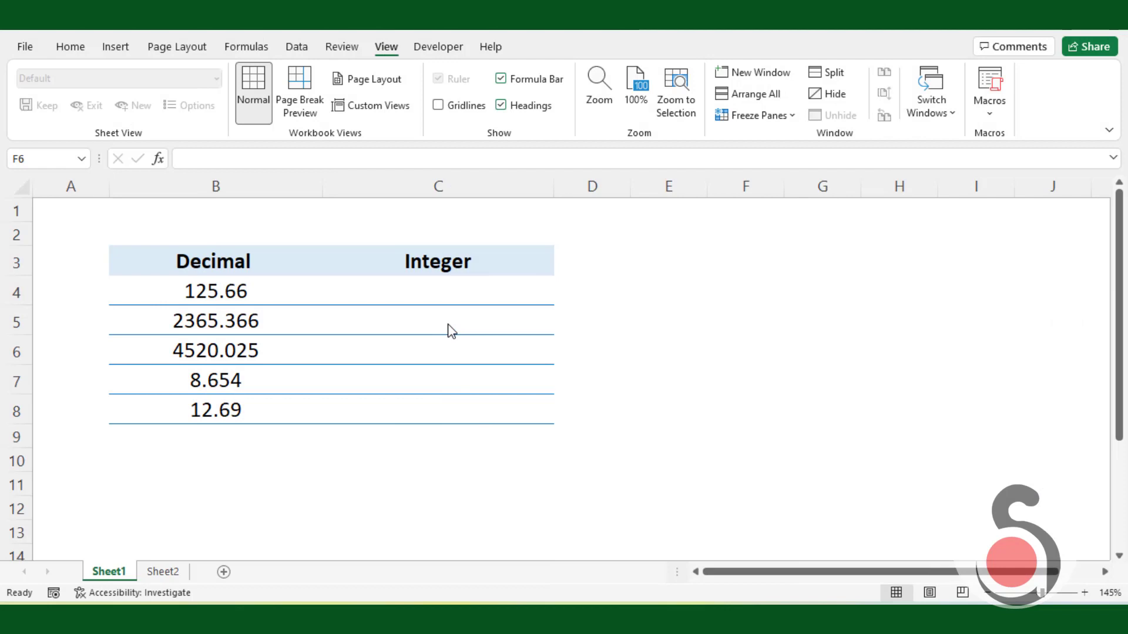
Enter =B4*100 in C4 (12566) and reference B5 in C5 (2365366)
{"action": "left_click", "coordinate": [434, 292]}
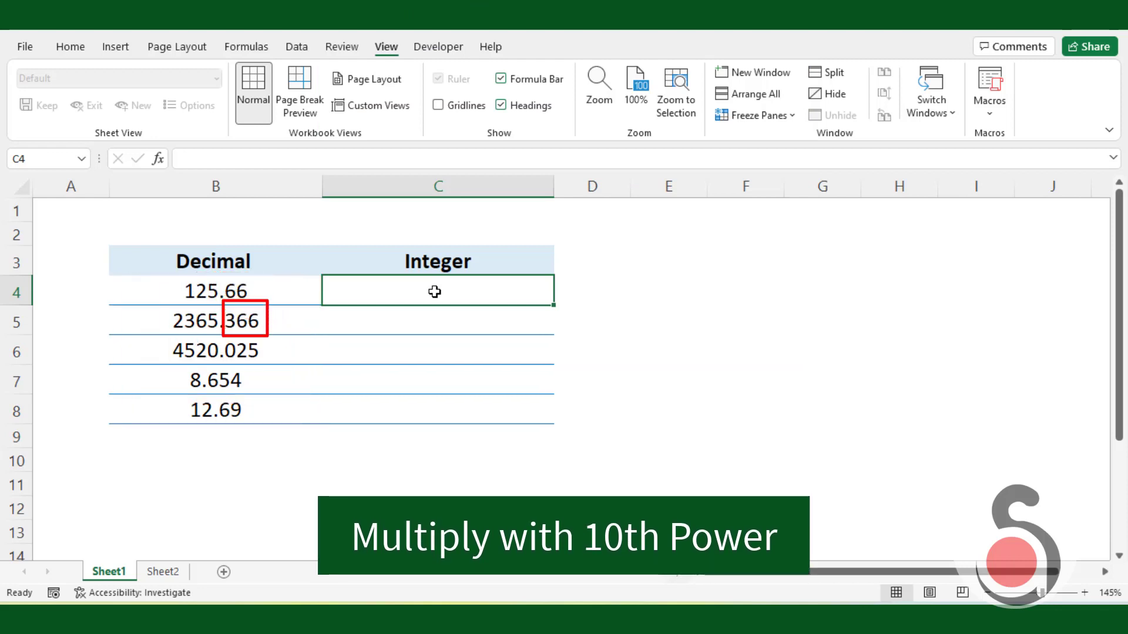
{"action": "type", "text": "="}
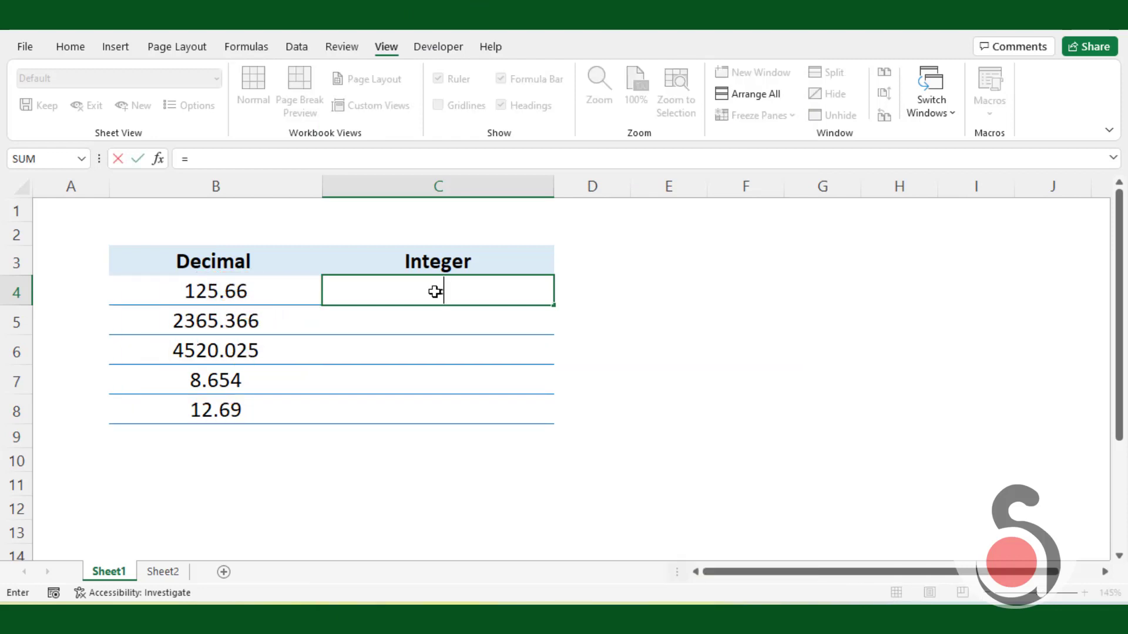
{"action": "left_click", "coordinate": [271, 287]}
{"action": "type", "text": "-"}
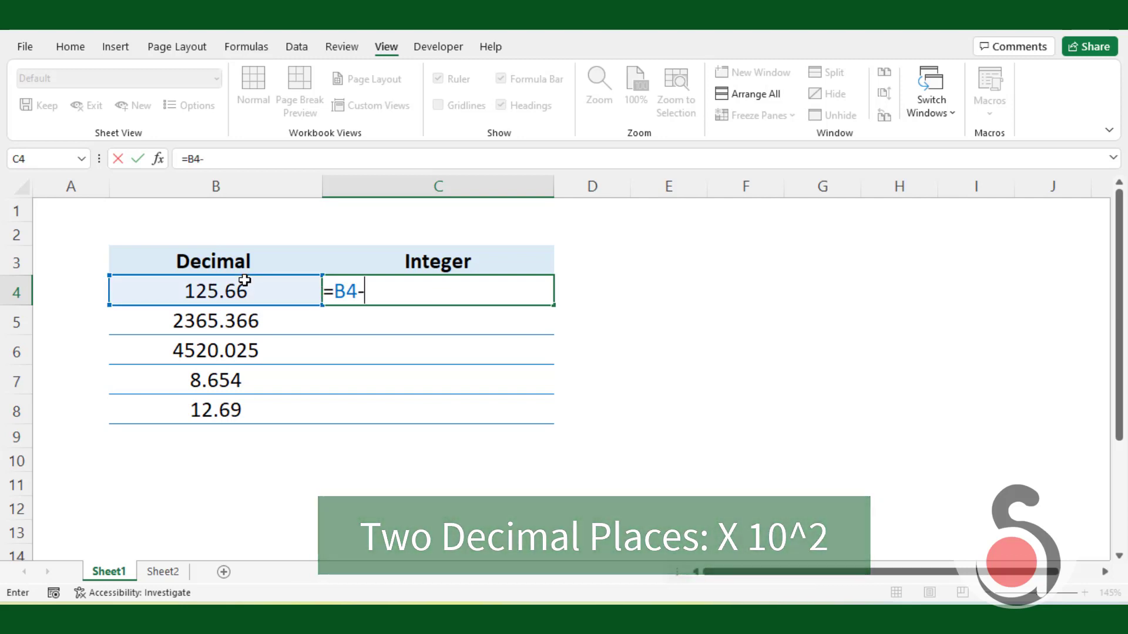
{"action": "key", "text": "BackSpace"}
{"action": "type", "text": "*"}
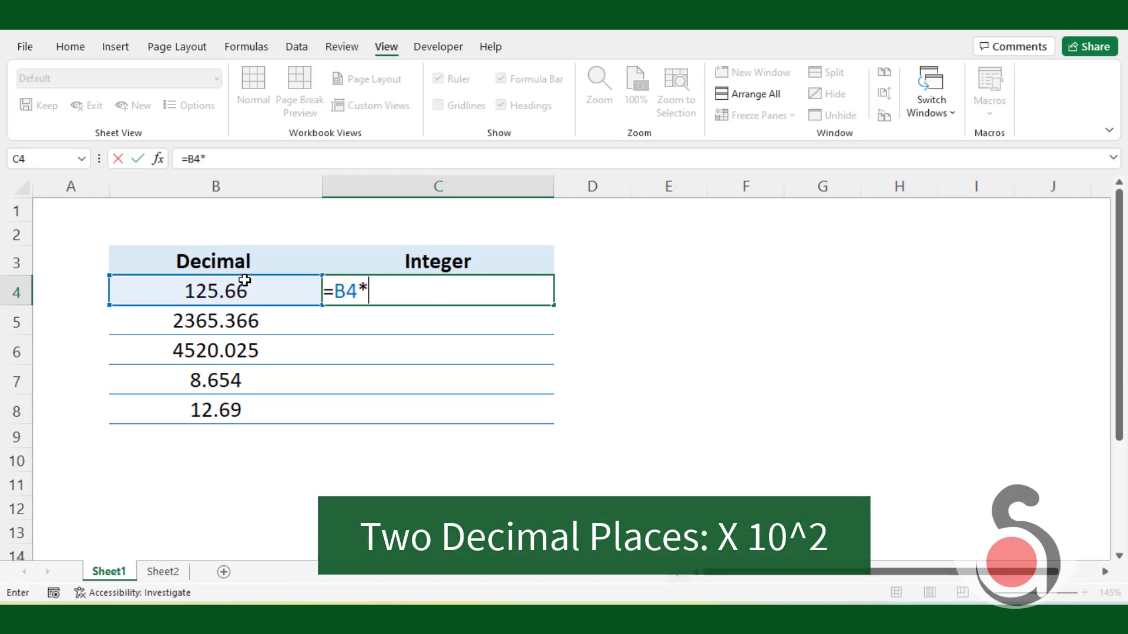
{"action": "type", "text": "100"}
{"action": "key", "text": "Return"}
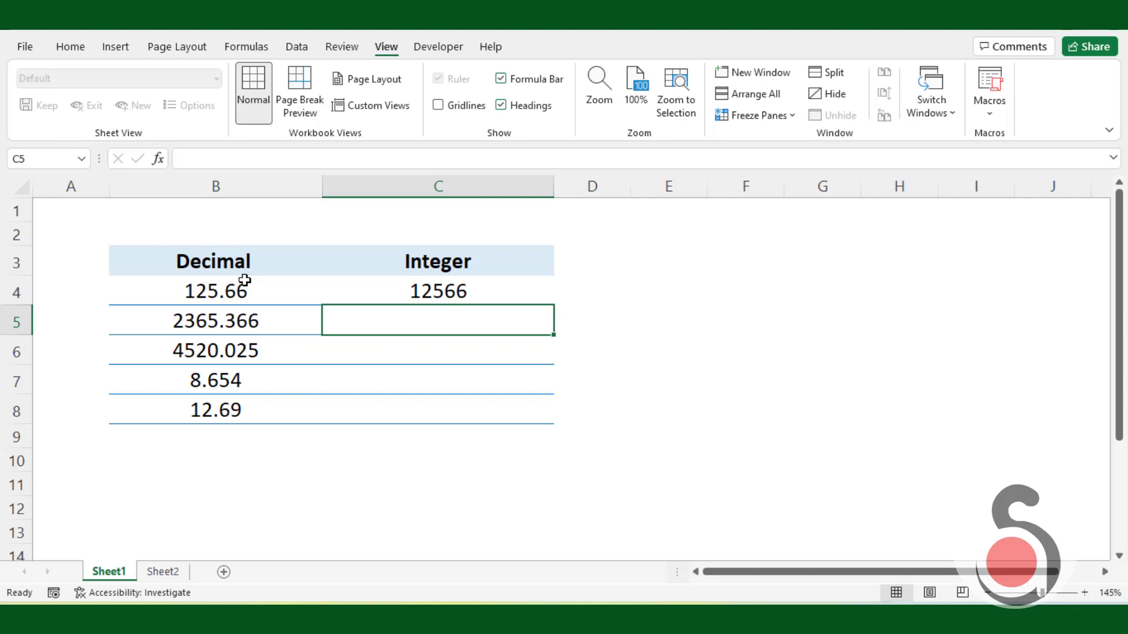
{"action": "type", "text": "="}
{"action": "left_click", "coordinate": [229, 317]}
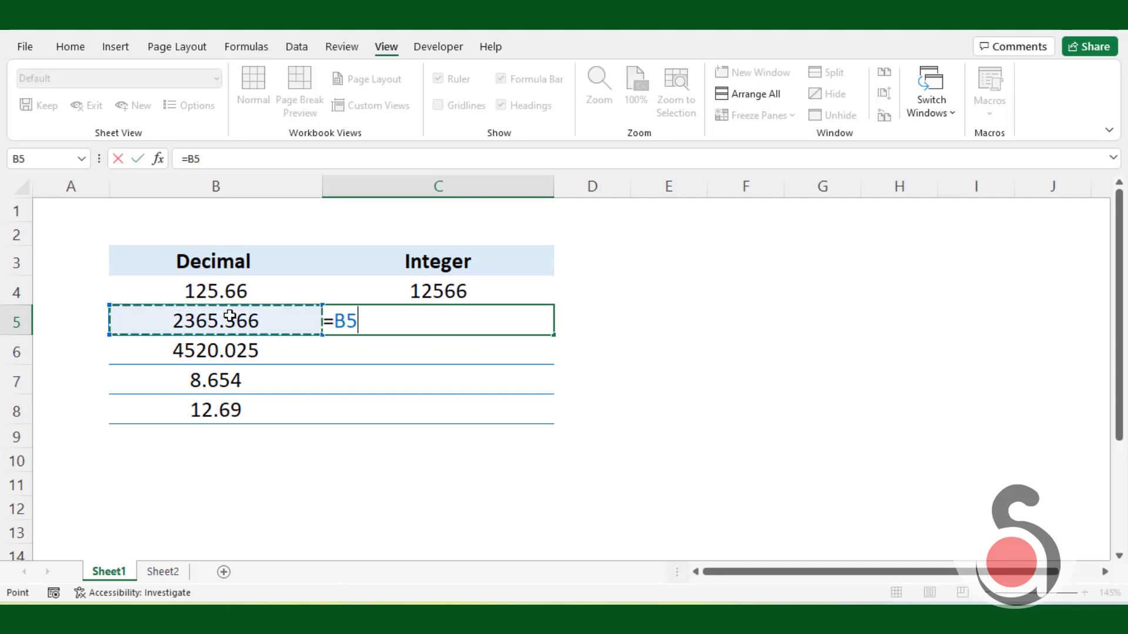
{"action": "type", "text": "*1000"}
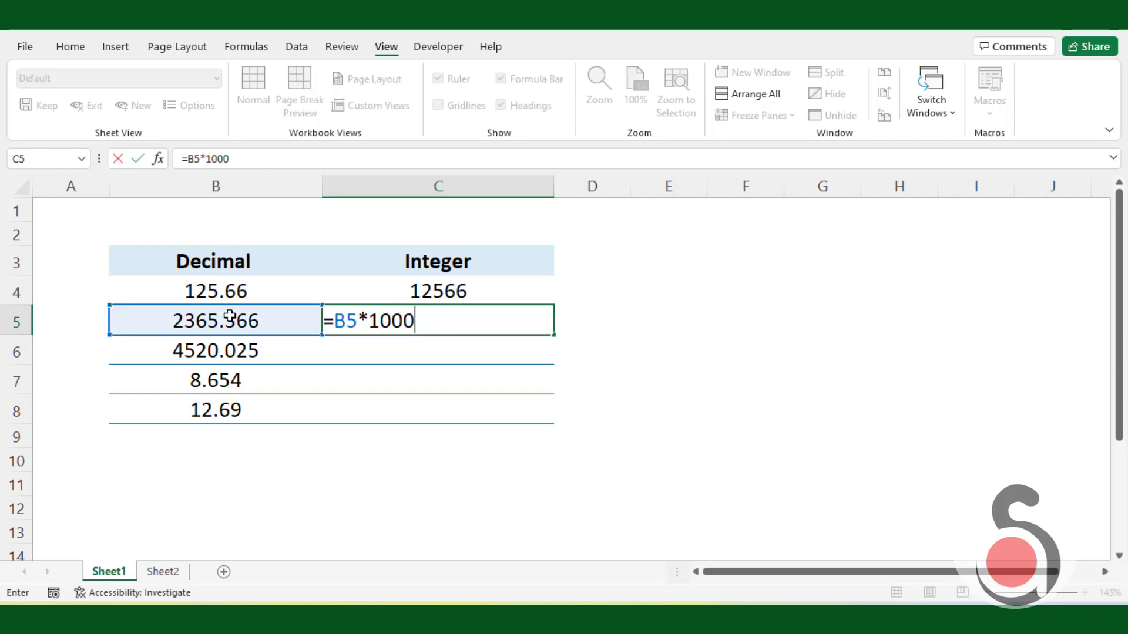
{"action": "key", "text": "Return"}
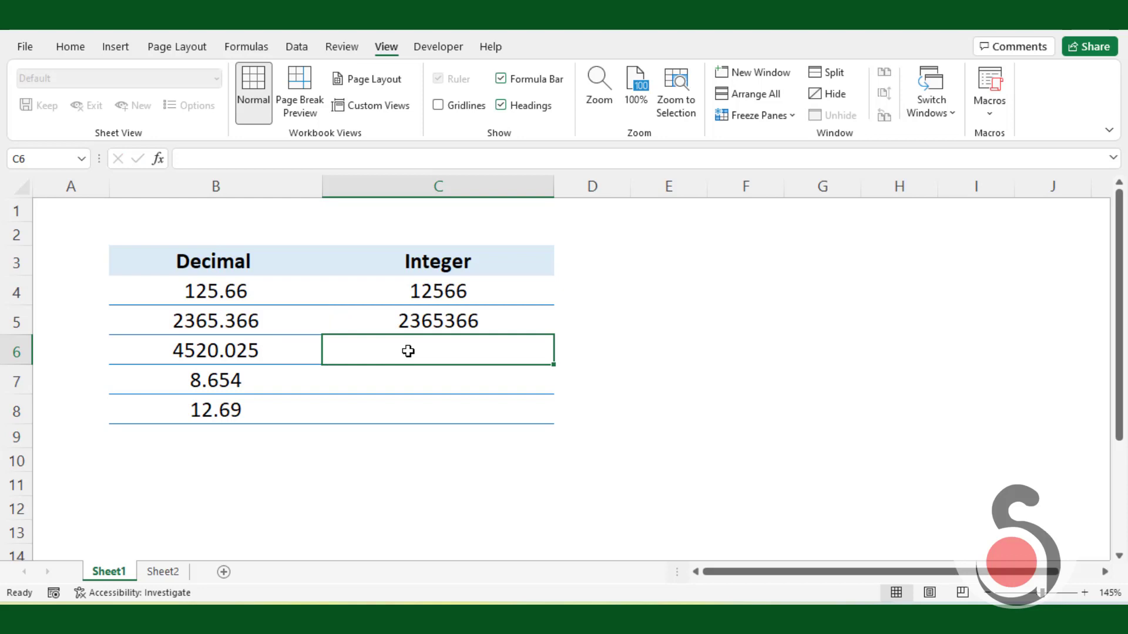
Enter =B6*1000, =B7*1000 and =B8*100 in C6:C8, giving 4520025, 8654 and 1269
{"action": "type", "text": "="}
{"action": "left_click", "coordinate": [238, 350]}
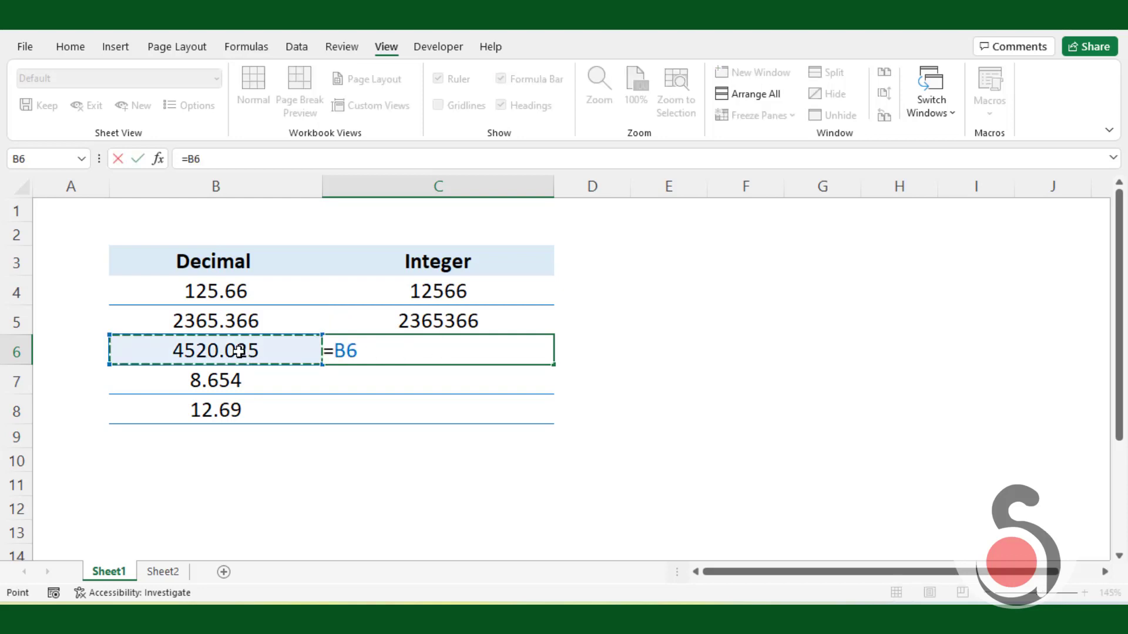
{"action": "type", "text": "*1000"}
{"action": "key", "text": "Return"}
{"action": "type", "text": "="}
{"action": "left_click", "coordinate": [199, 370]}
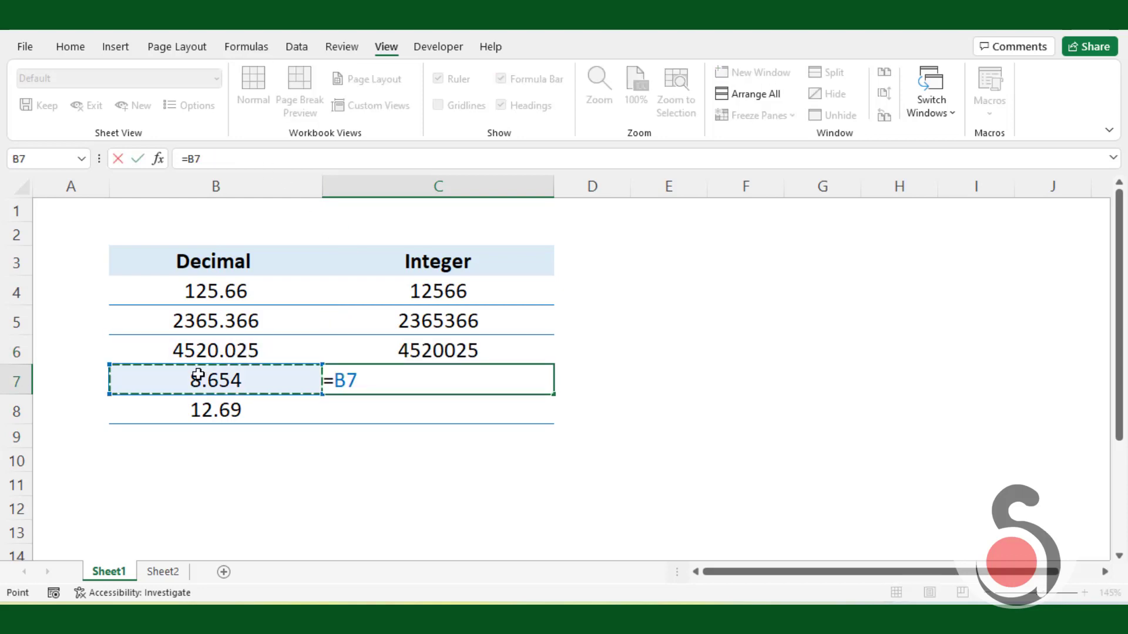
{"action": "type", "text": "*1000"}
{"action": "key", "text": "Return"}
{"action": "type", "text": "=B8*100"}
{"action": "key", "text": "Return"}
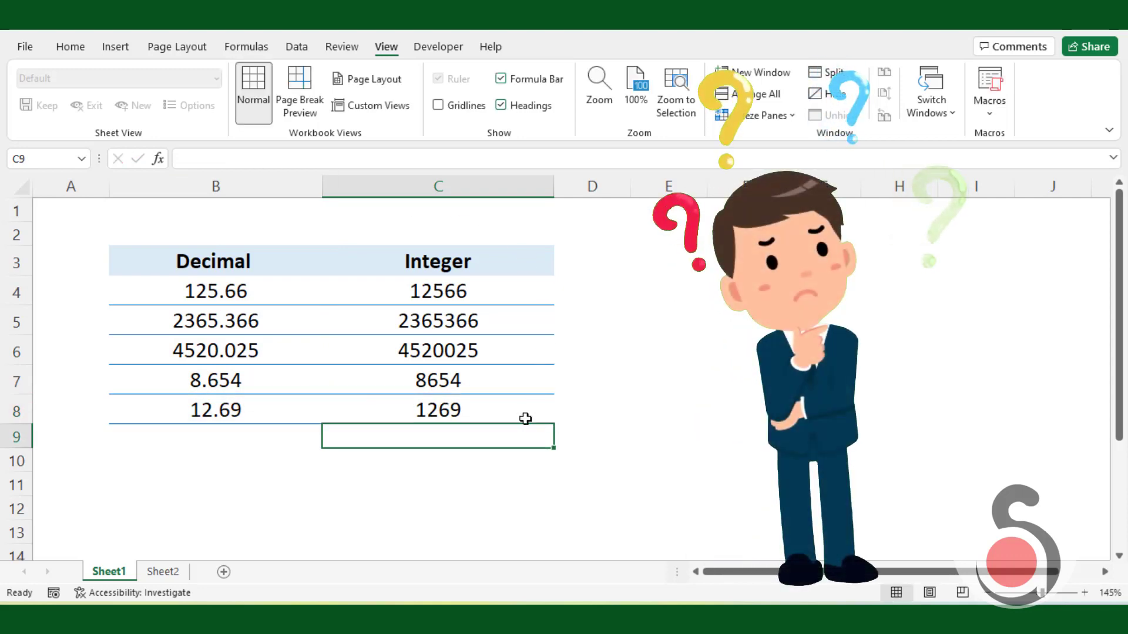
Check the formulas in C4 and C5, then delete all five results in C4:C8
{"action": "left_click_drag", "start_coordinate": [464, 292], "coordinate": [473, 414]}
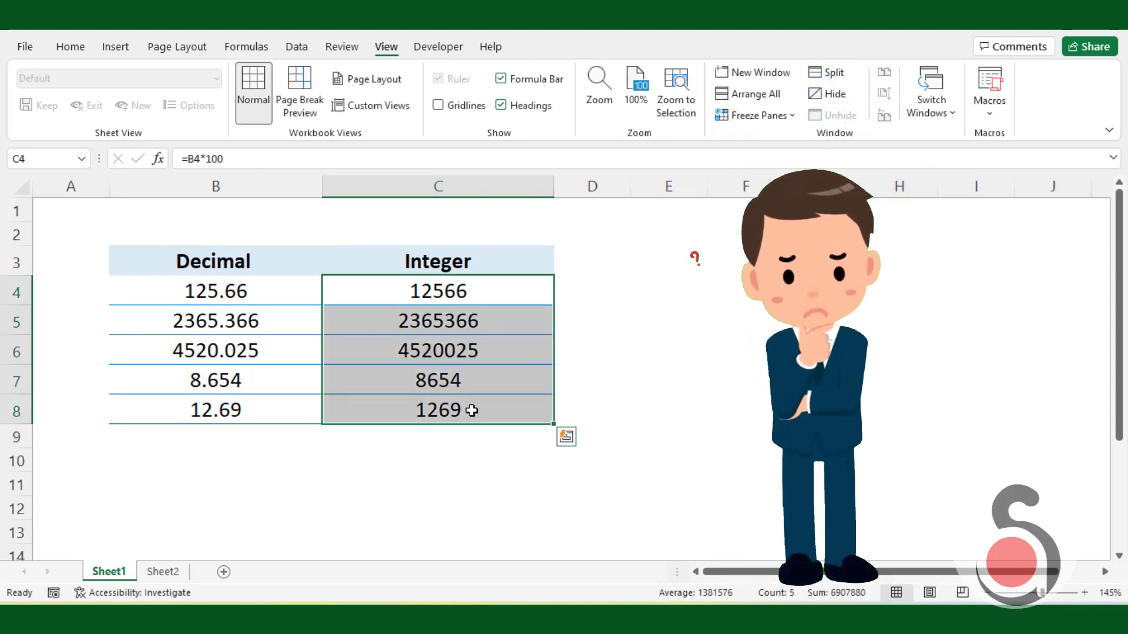
{"action": "left_click", "coordinate": [460, 292]}
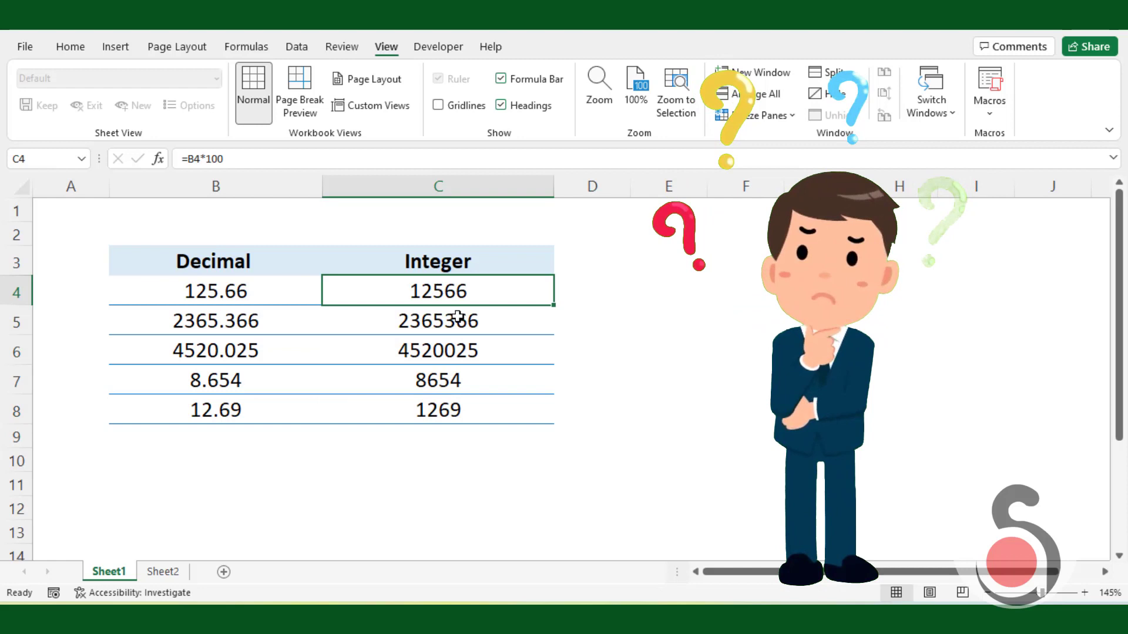
{"action": "left_click", "coordinate": [537, 320]}
{"action": "left_click", "coordinate": [503, 285]}
{"action": "left_click_drag", "start_coordinate": [470, 293], "coordinate": [470, 414]}
{"action": "key", "text": "Delete"}
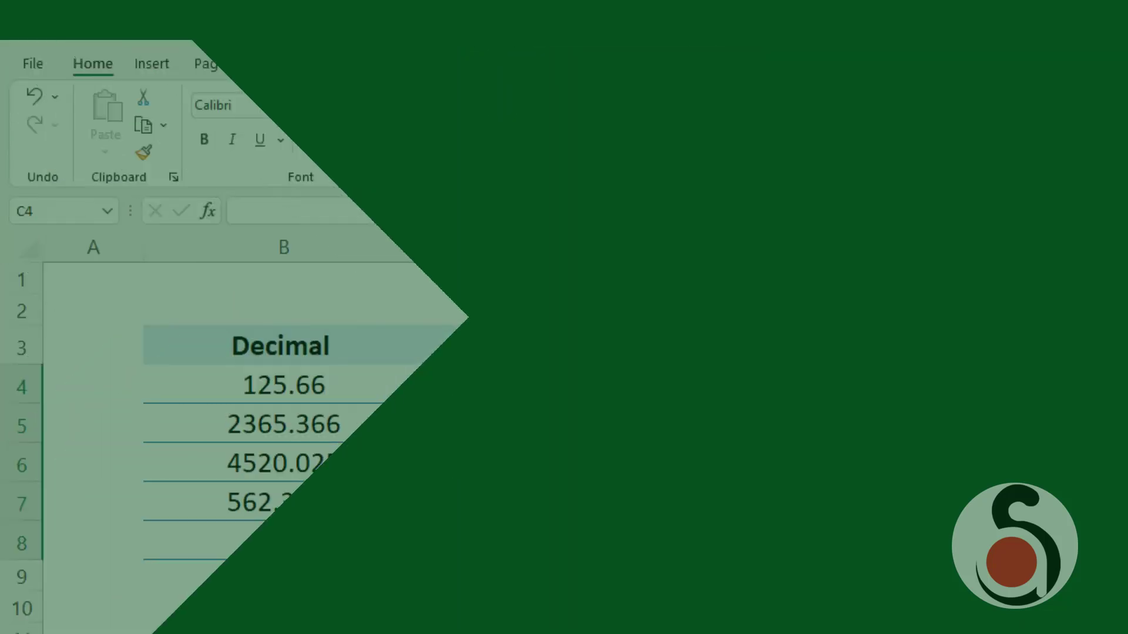
Enter =LEN(B4) in C4, which returns 6 characters for 125.66
{"action": "left_click", "coordinate": [642, 395]}
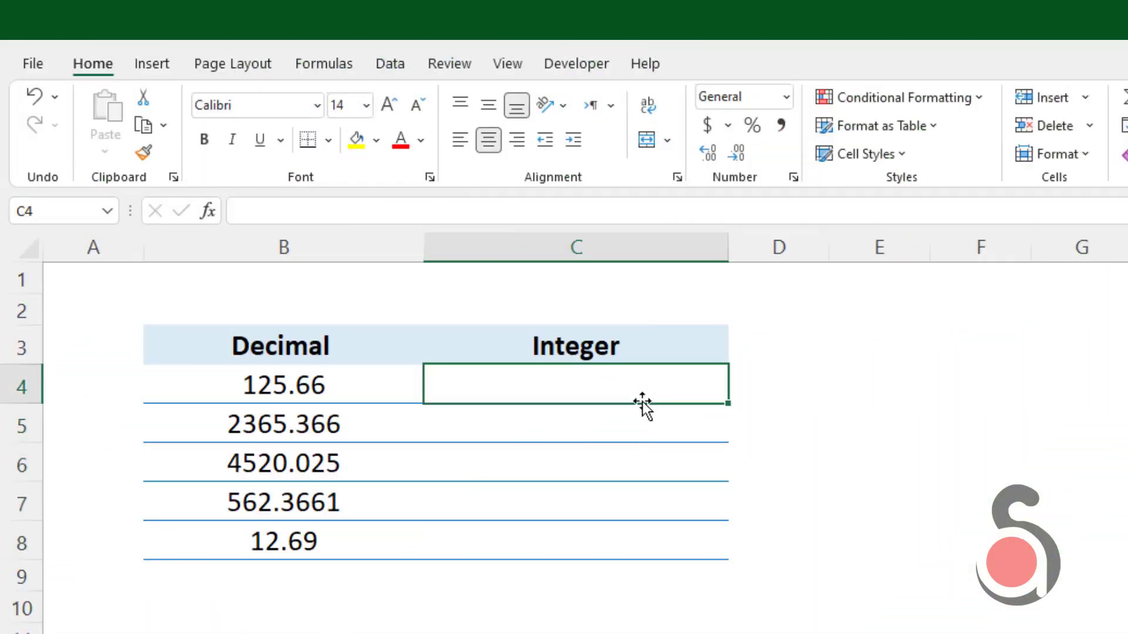
{"action": "key", "text": "F2"}
{"action": "type", "text": "=le"}
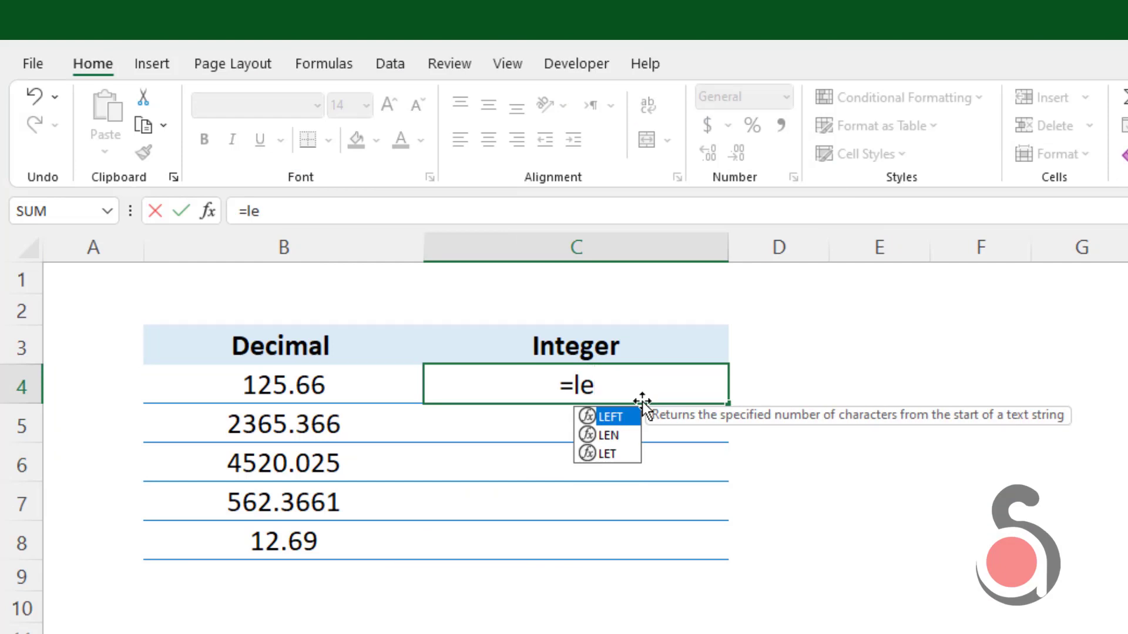
{"action": "type", "text": "n"}
{"action": "key", "text": "Tab"}
{"action": "left_click", "coordinate": [329, 384]}
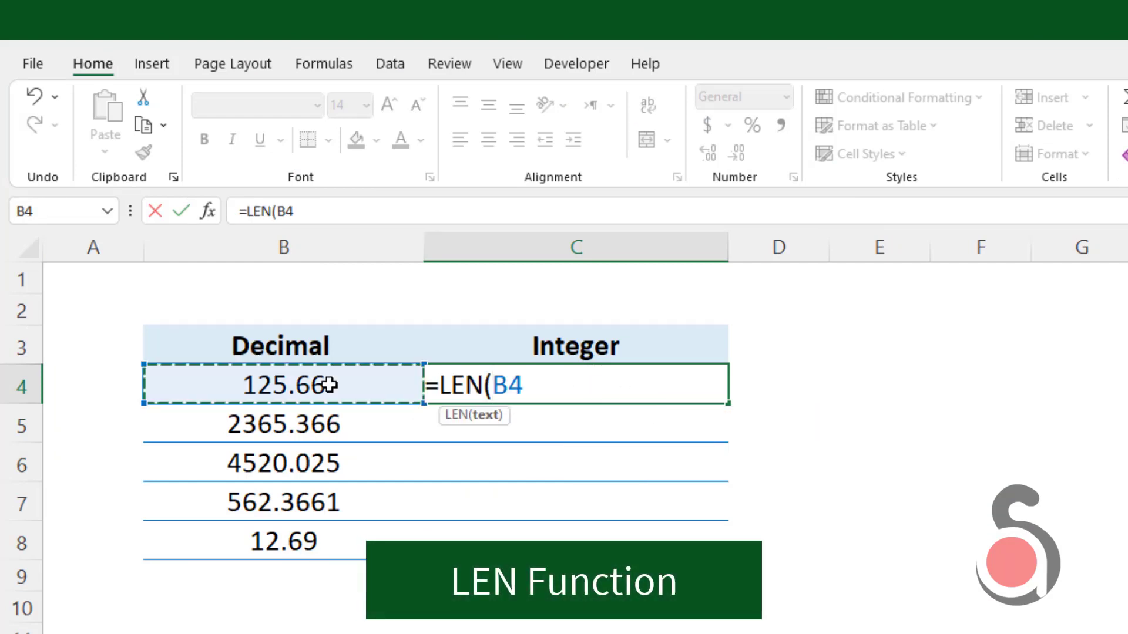
{"action": "type", "text": ")"}
{"action": "key", "text": "Return"}
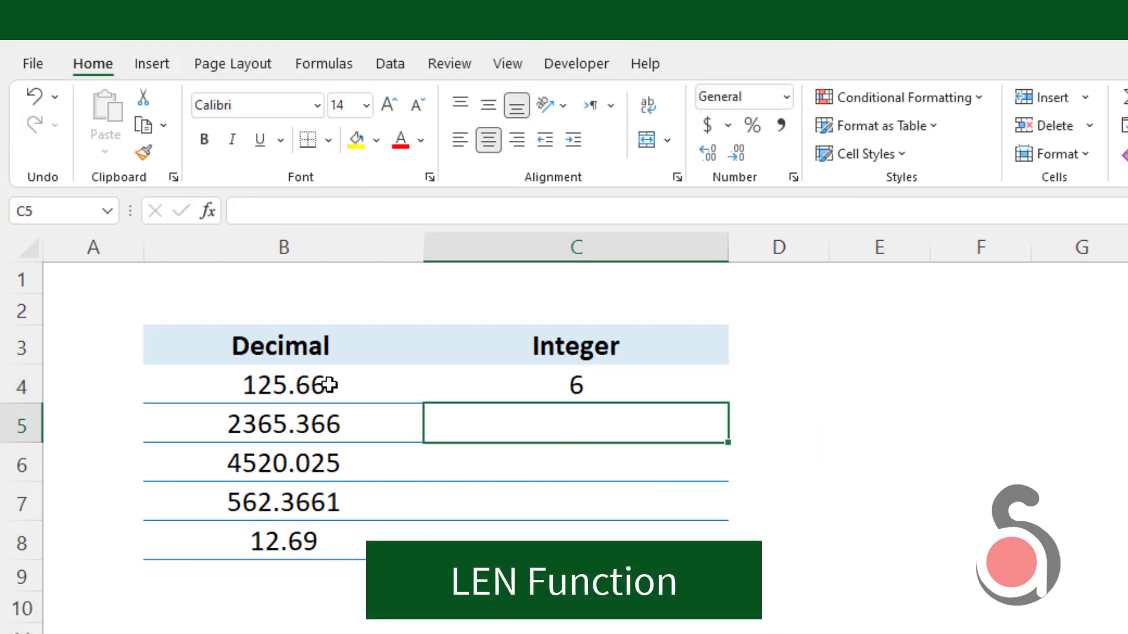
{"action": "left_click", "coordinate": [635, 386]}
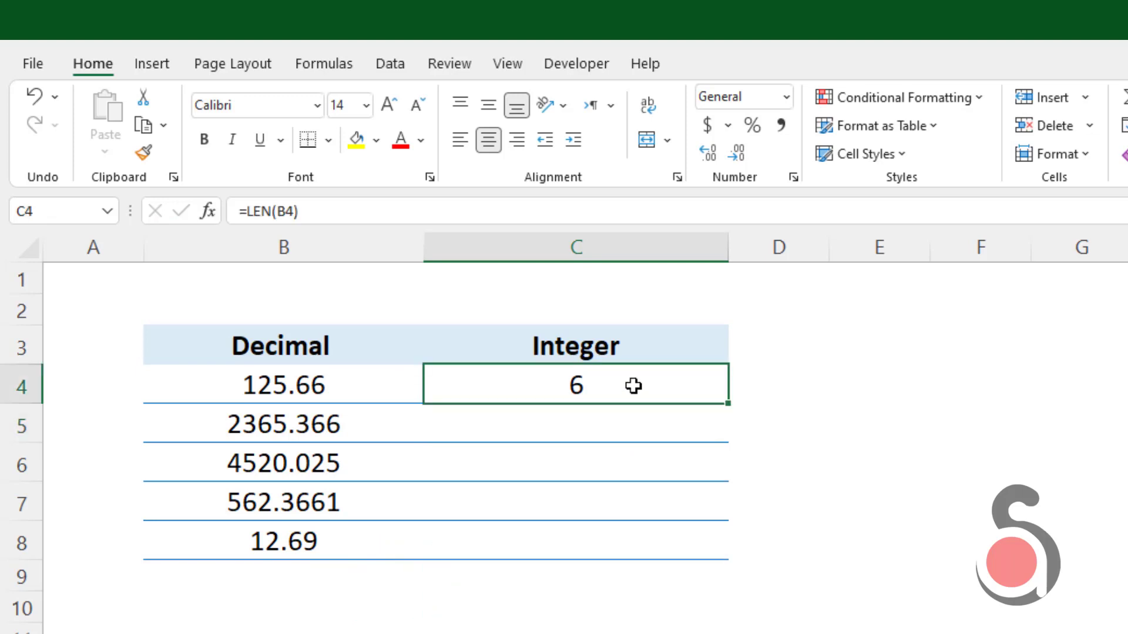
{"action": "left_click", "coordinate": [814, 380]}
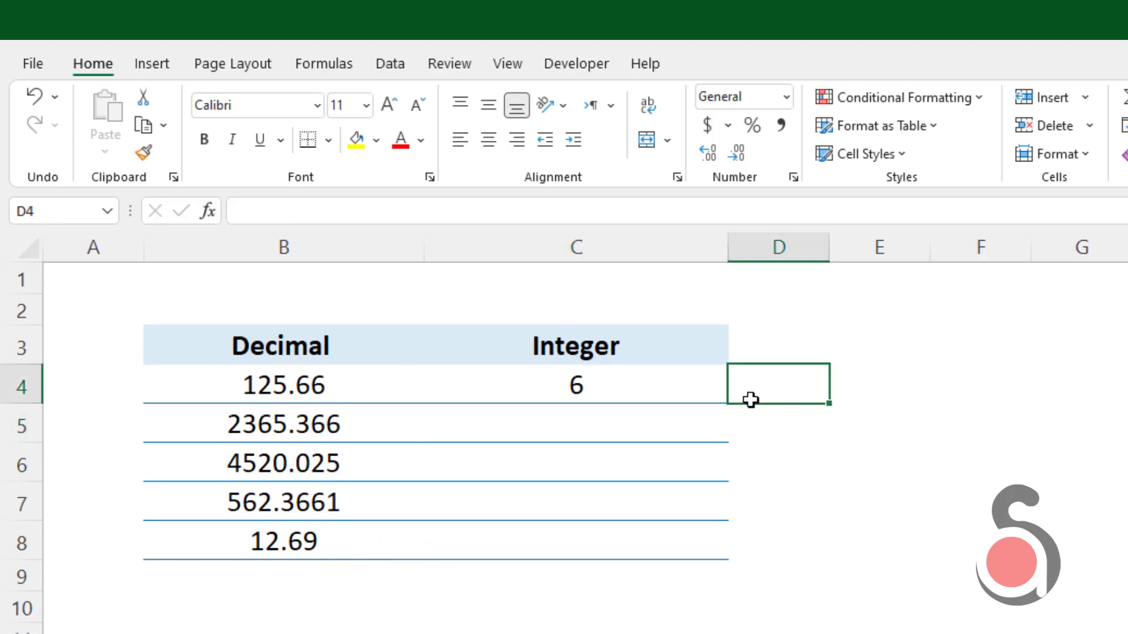
{"action": "left_click", "coordinate": [681, 396]}
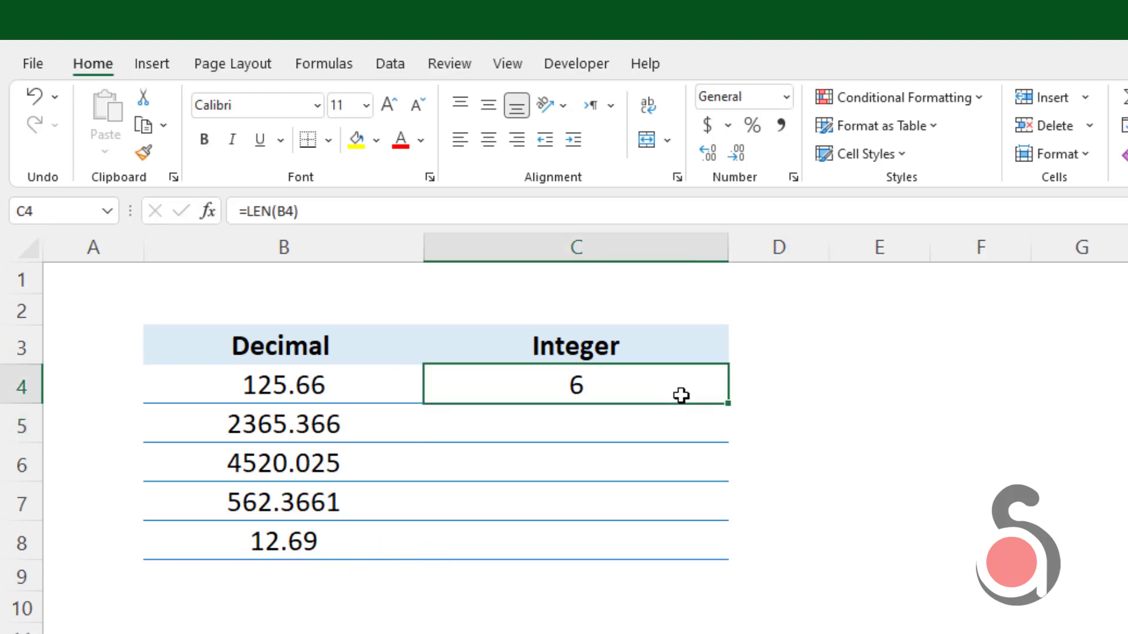
{"action": "left_click", "coordinate": [787, 389]}
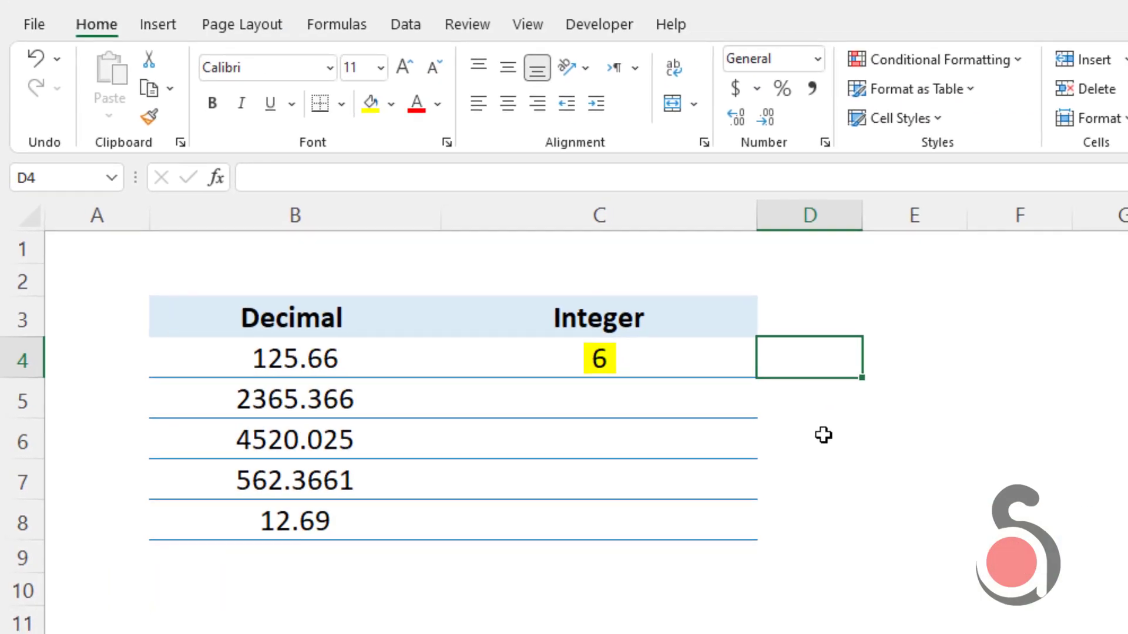
Try a FIND formula in F5 that locates "l" in the word Apple
{"action": "type", "text": "=find"}
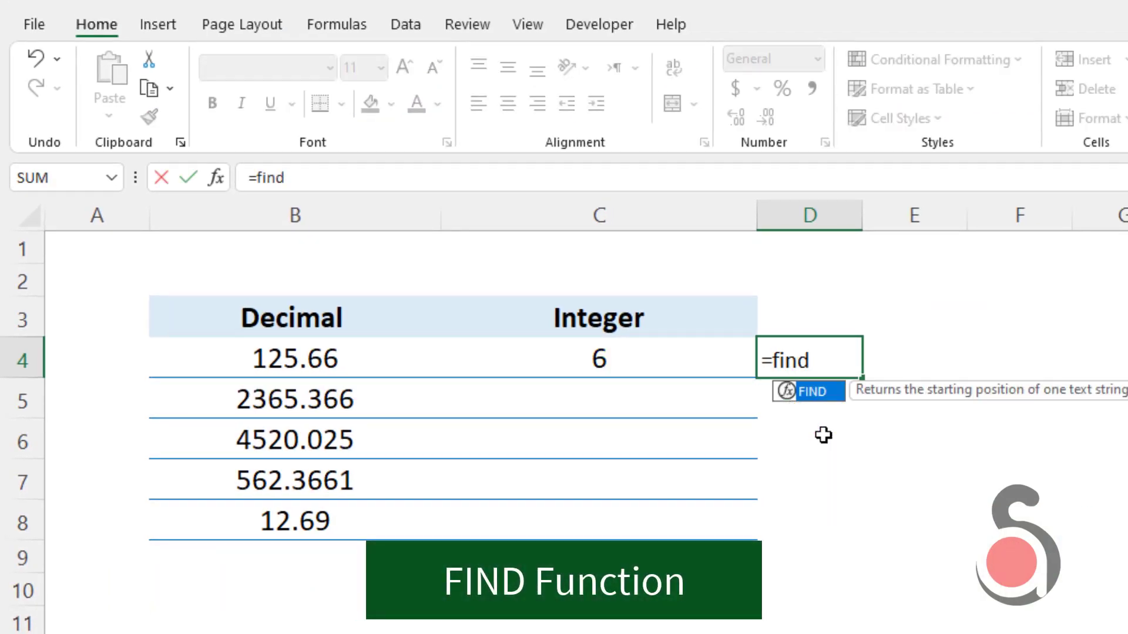
{"action": "key", "text": "Tab"}
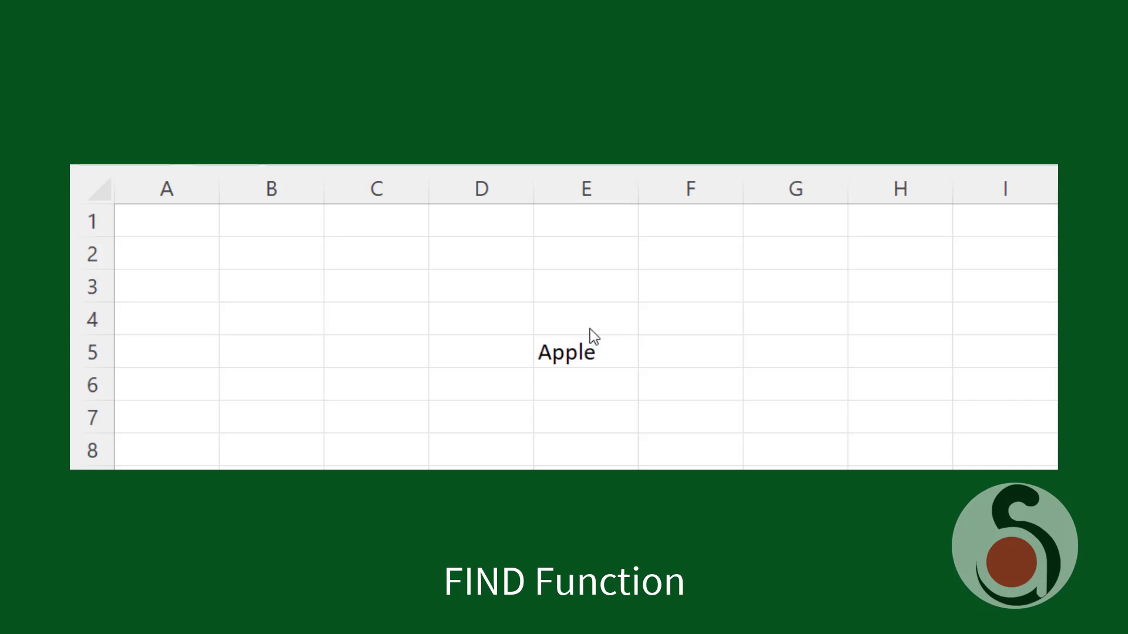
{"action": "left_click", "coordinate": [670, 355]}
{"action": "type", "text": "=find"}
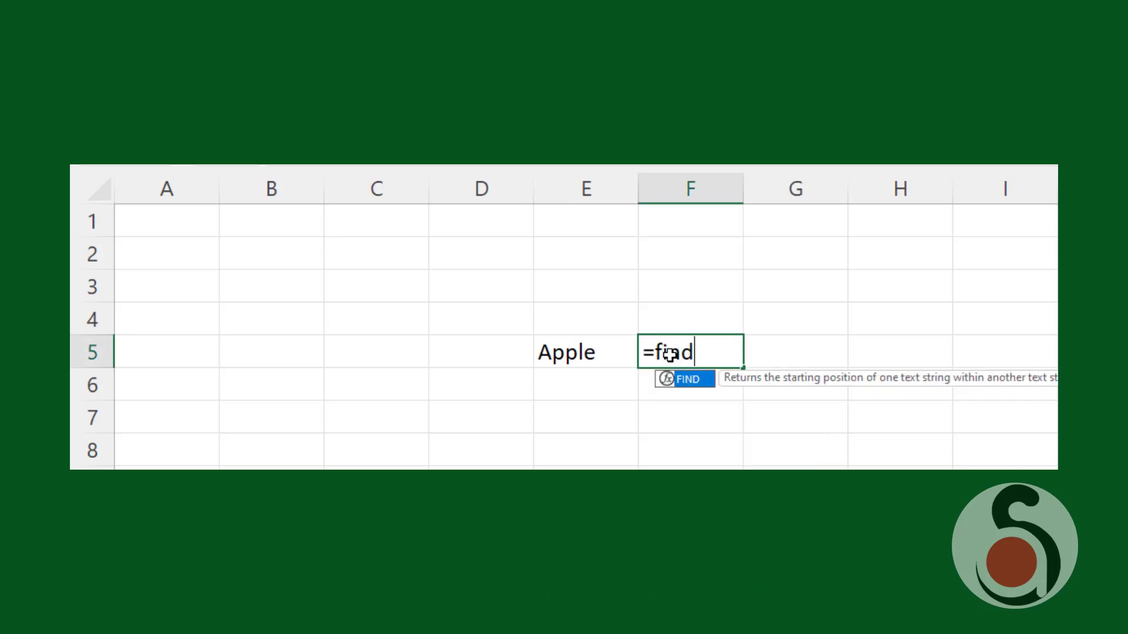
{"action": "key", "text": "Tab"}
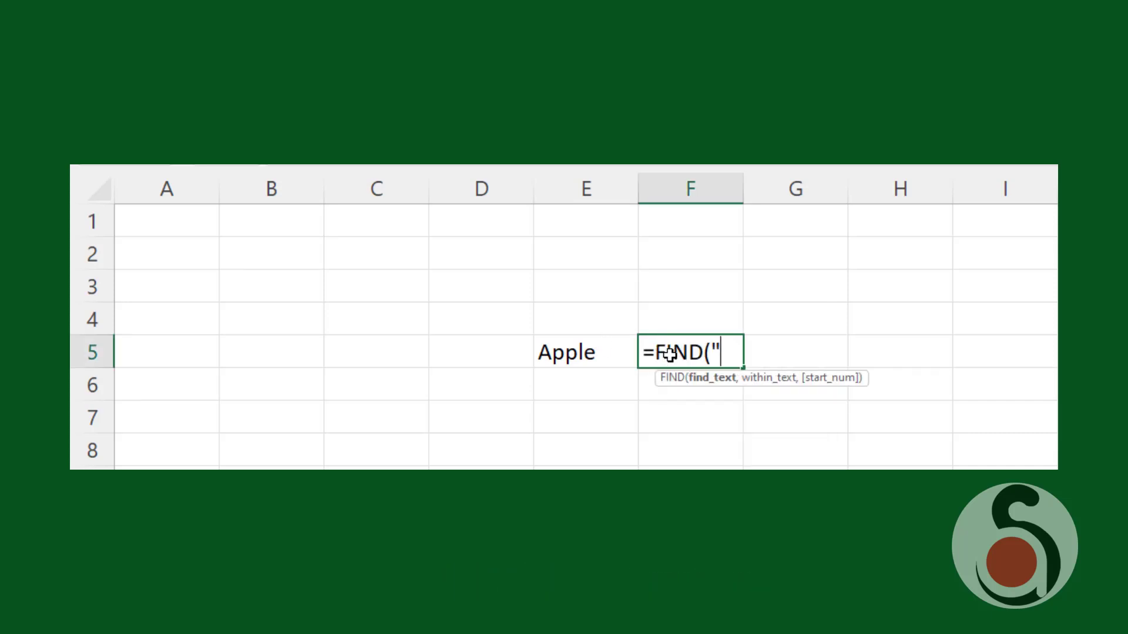
{"action": "type", "text": "\"l\","}
{"action": "key", "text": "Left"}
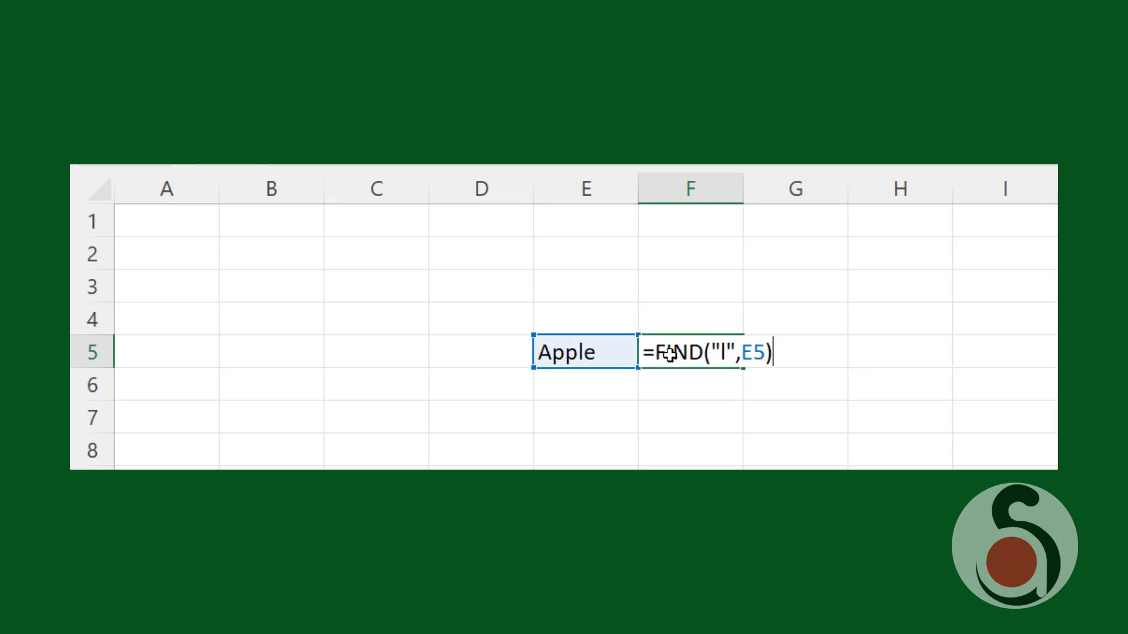
{"action": "key", "text": "Return"}
Complete =FIND(".",B4) in D4, returning 4 for the decimal point in 125.66
{"action": "left_click", "coordinate": [707, 341]}
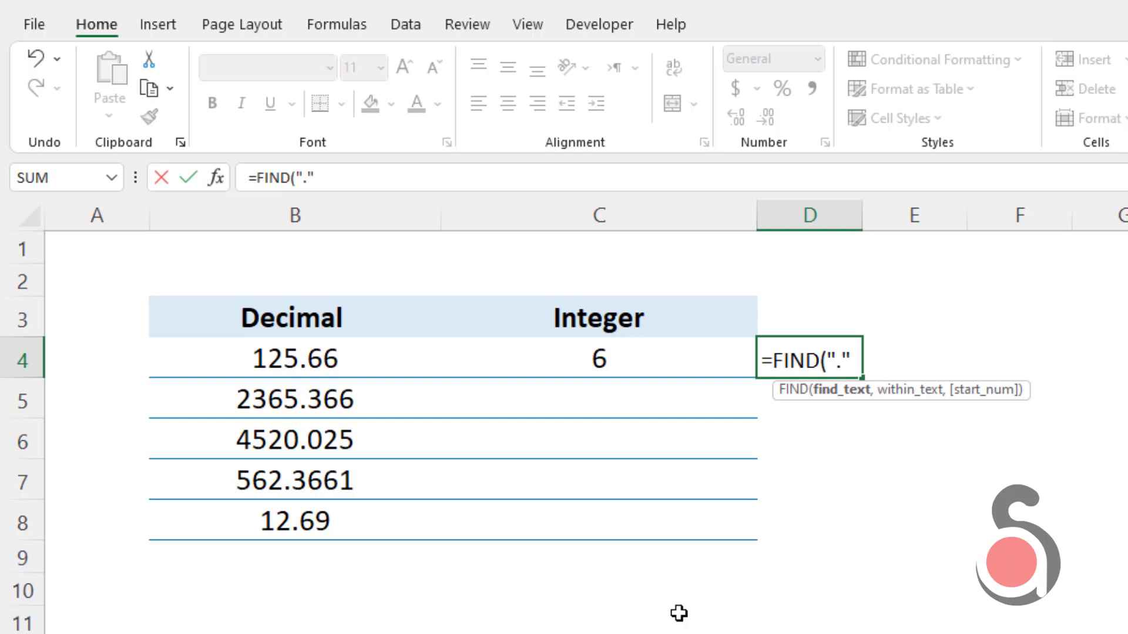
{"action": "type", "text": ","}
{"action": "left_click", "coordinate": [344, 367]}
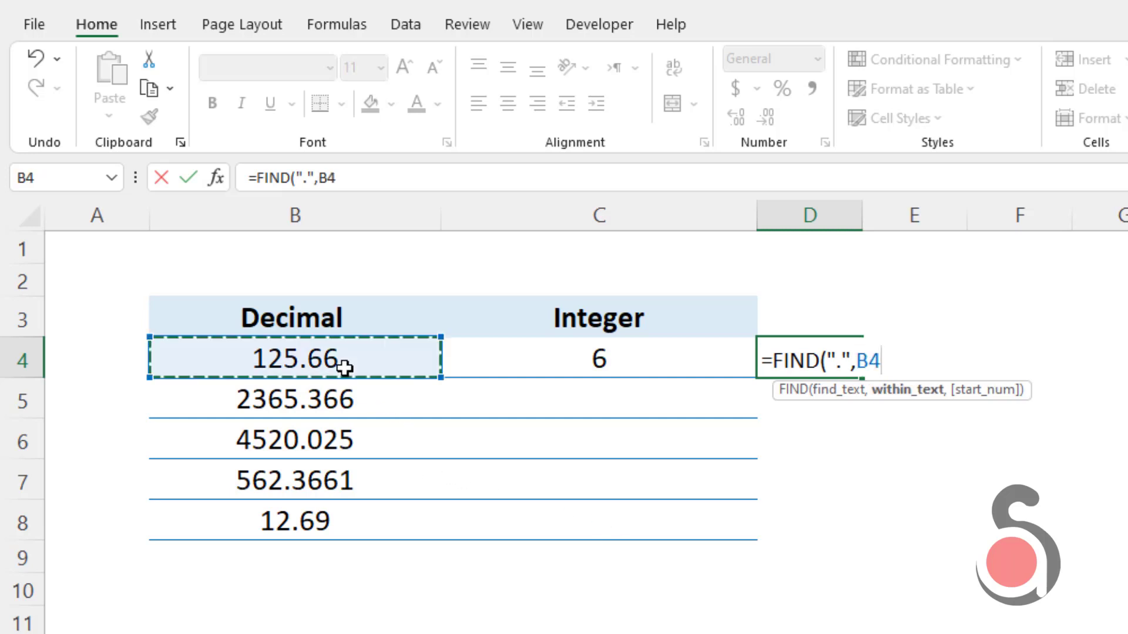
{"action": "type", "text": ")"}
{"action": "key", "text": "Return"}
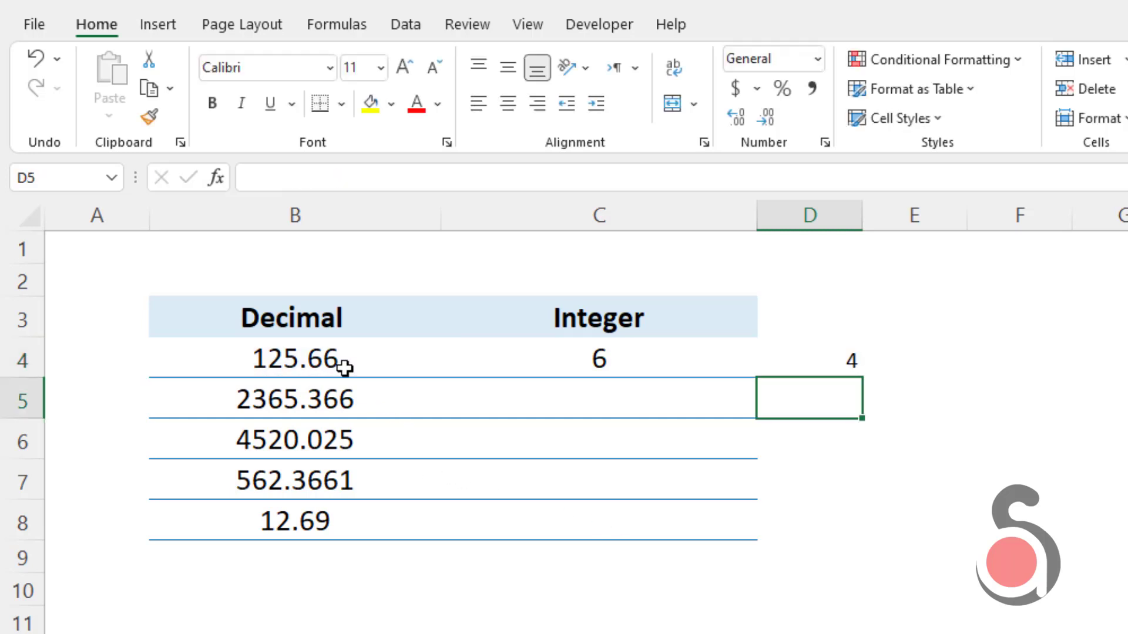
Change C4 to =LEN(B4)-FIND(".",B4) and fill it to C8, giving 2, 3, 3, 4, 2
{"action": "left_click", "coordinate": [846, 365]}
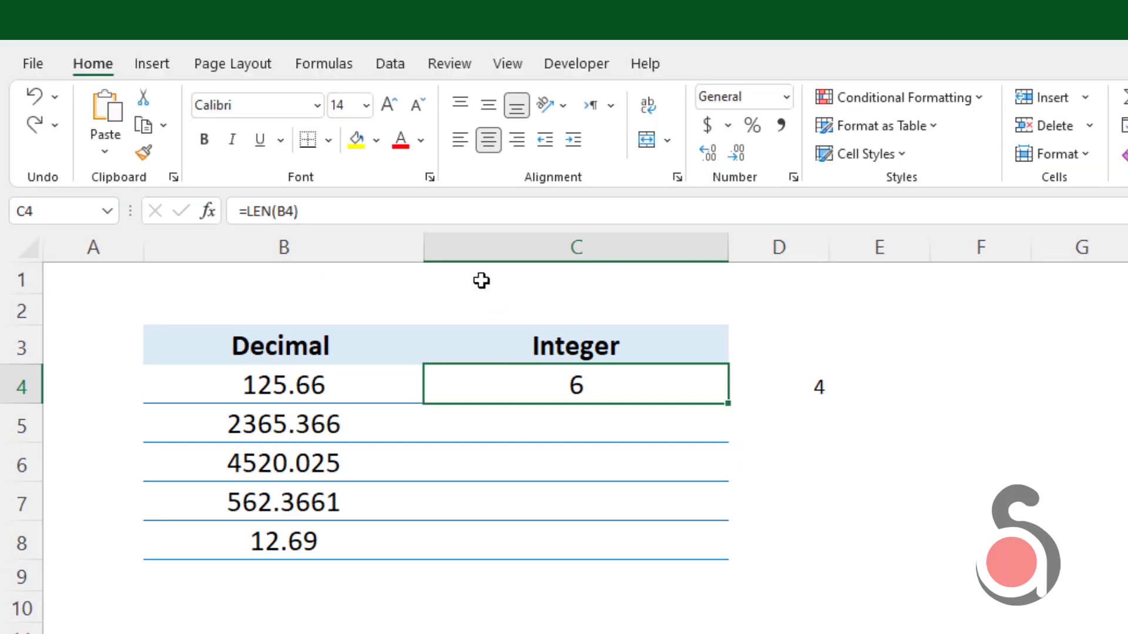
{"action": "left_click", "coordinate": [439, 217]}
{"action": "type", "text": "-FIND(\".\",B4)"}
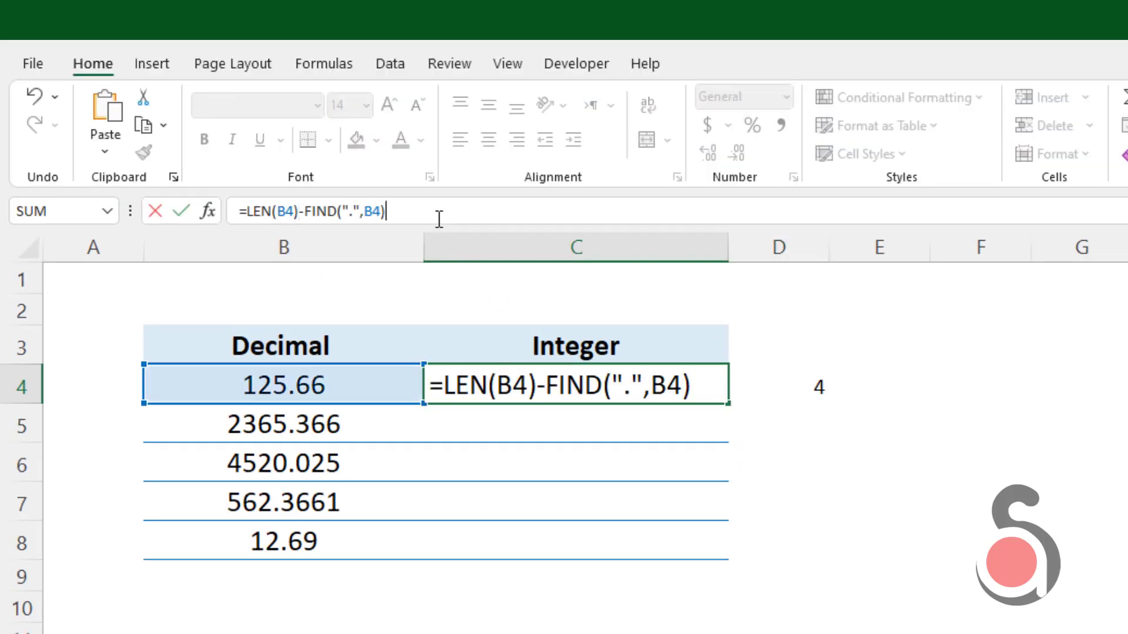
{"action": "key", "text": "Return"}
{"action": "left_click", "coordinate": [599, 390]}
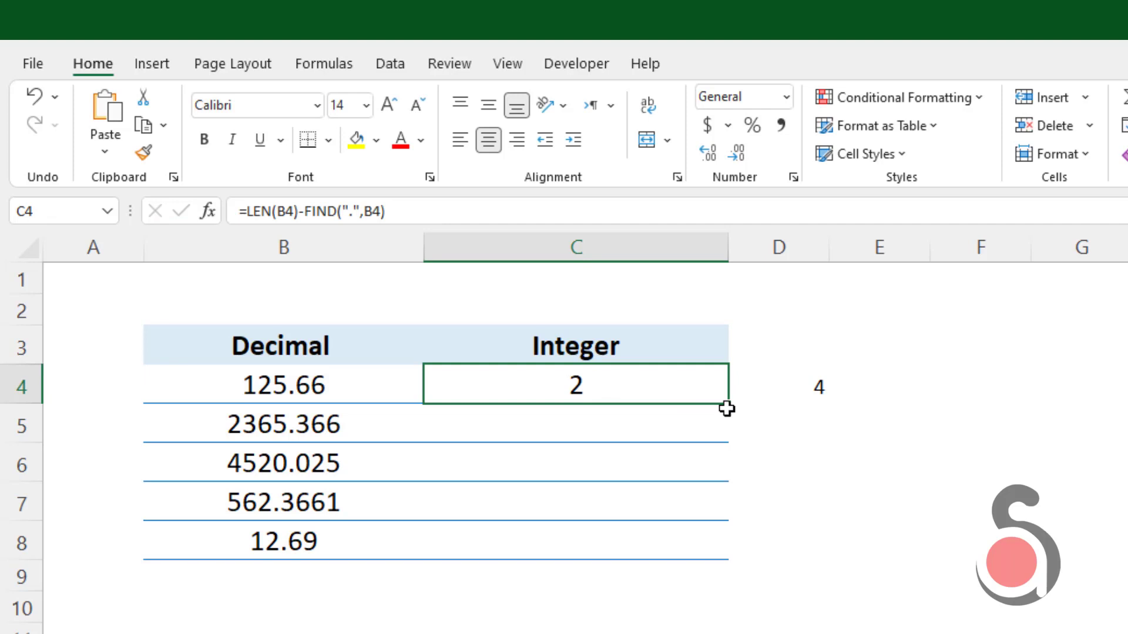
{"action": "left_click_drag", "start_coordinate": [729, 407], "coordinate": [705, 561]}
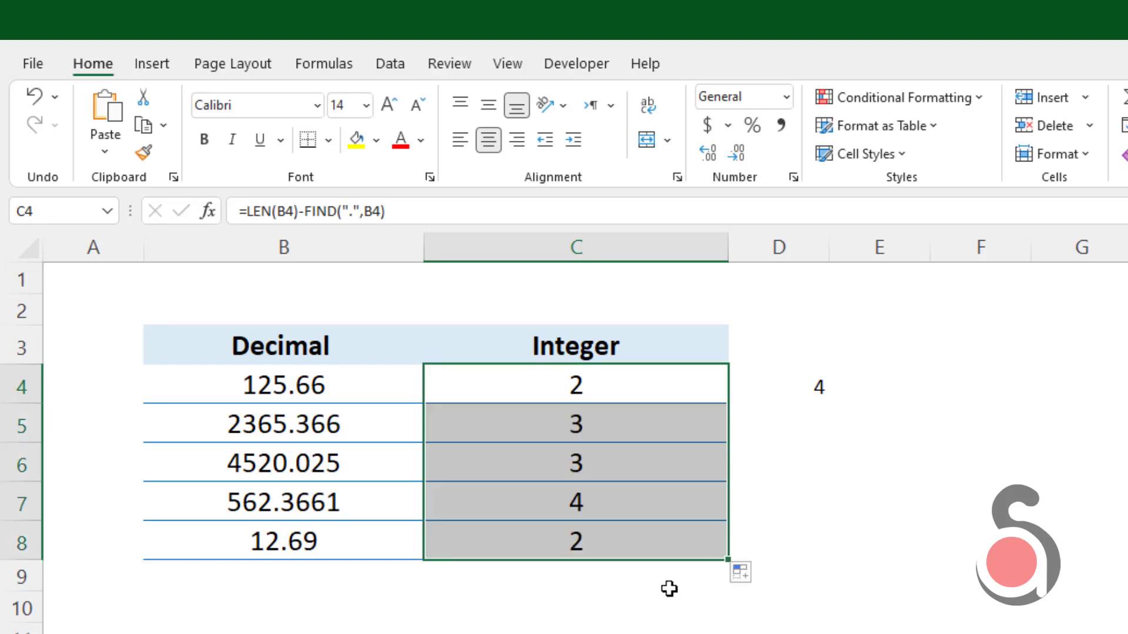
{"action": "left_click", "coordinate": [665, 589]}
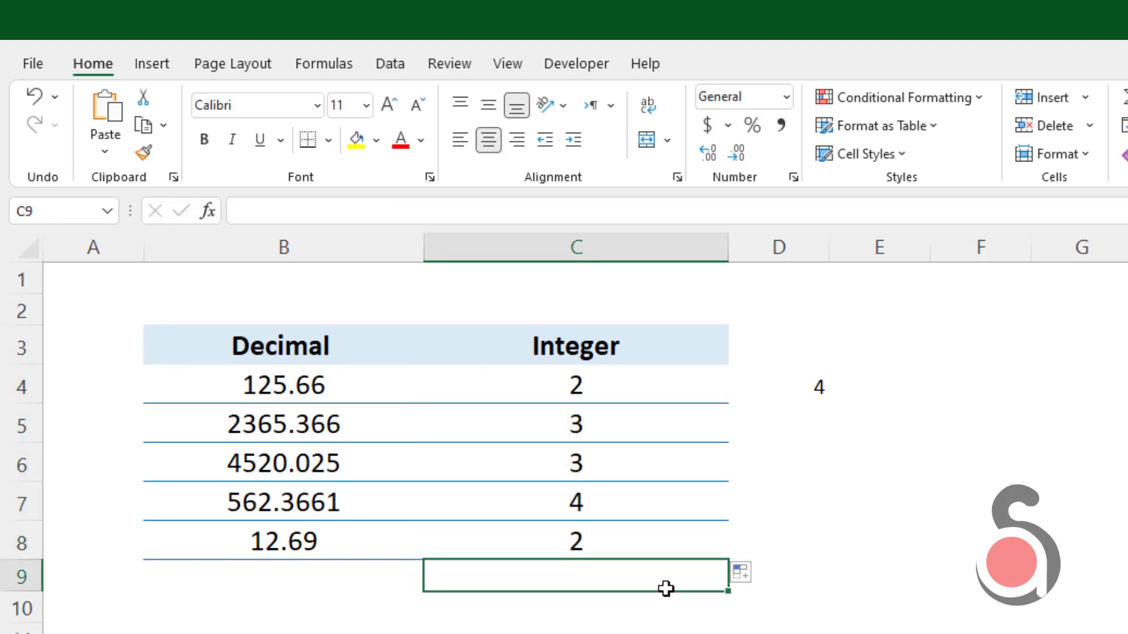
Wrap C4's formula as =10^(LEN(B4)-FIND(".",B4)) and fill to C8, giving 100, 1000, 1000, 10000, 100
{"action": "left_click", "coordinate": [616, 377]}
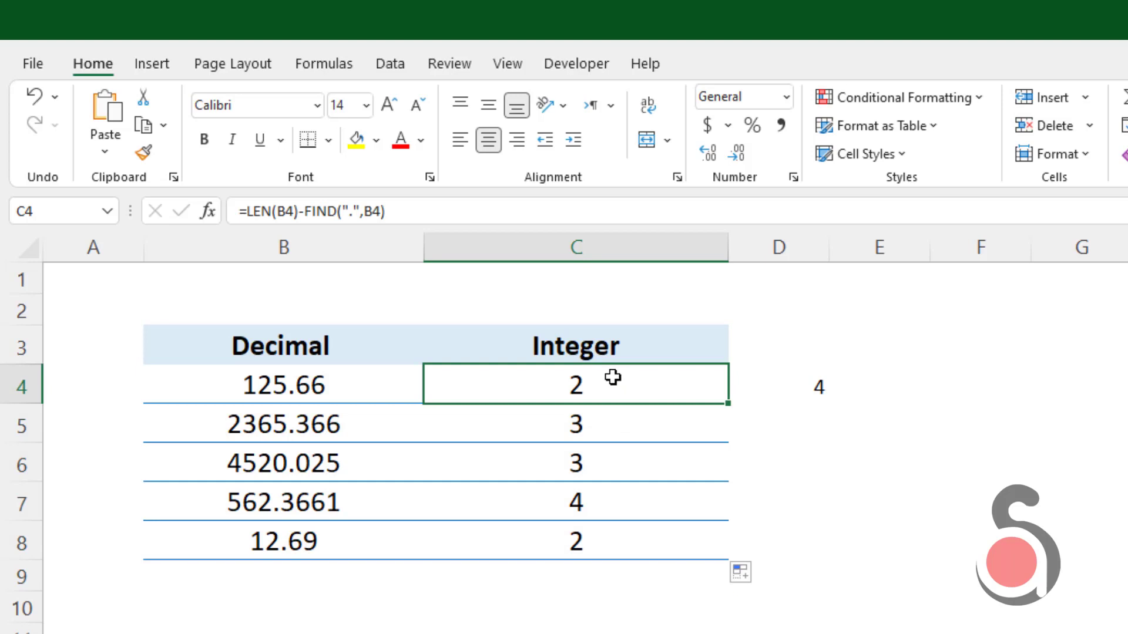
{"action": "left_click", "coordinate": [248, 213]}
{"action": "type", "text": "1"}
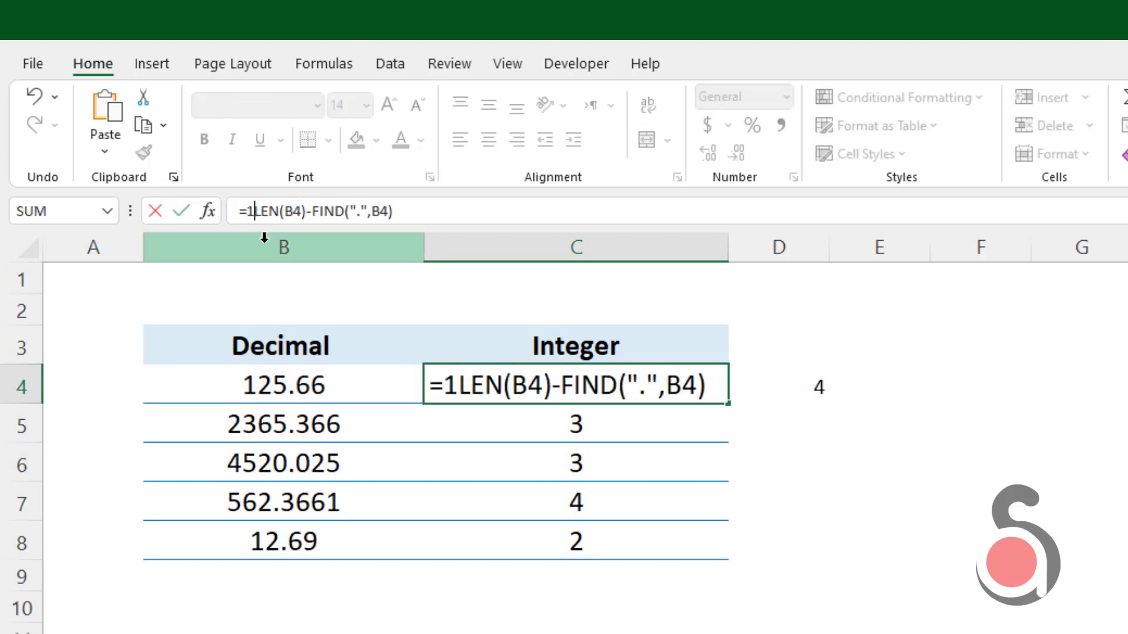
{"action": "type", "text": "0^"}
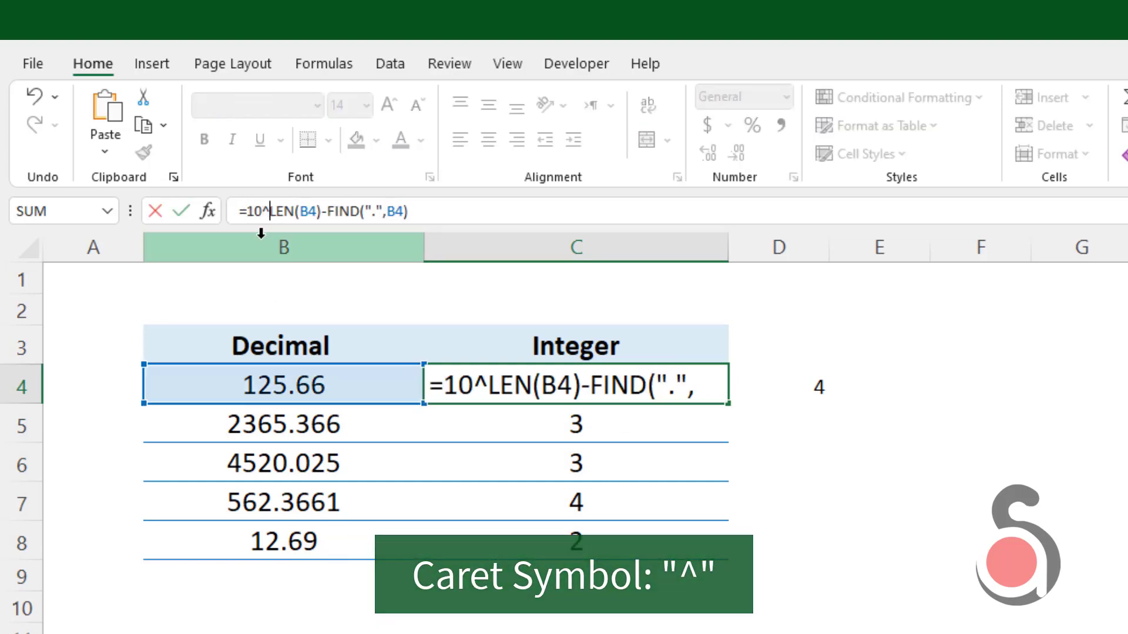
{"action": "type", "text": "("}
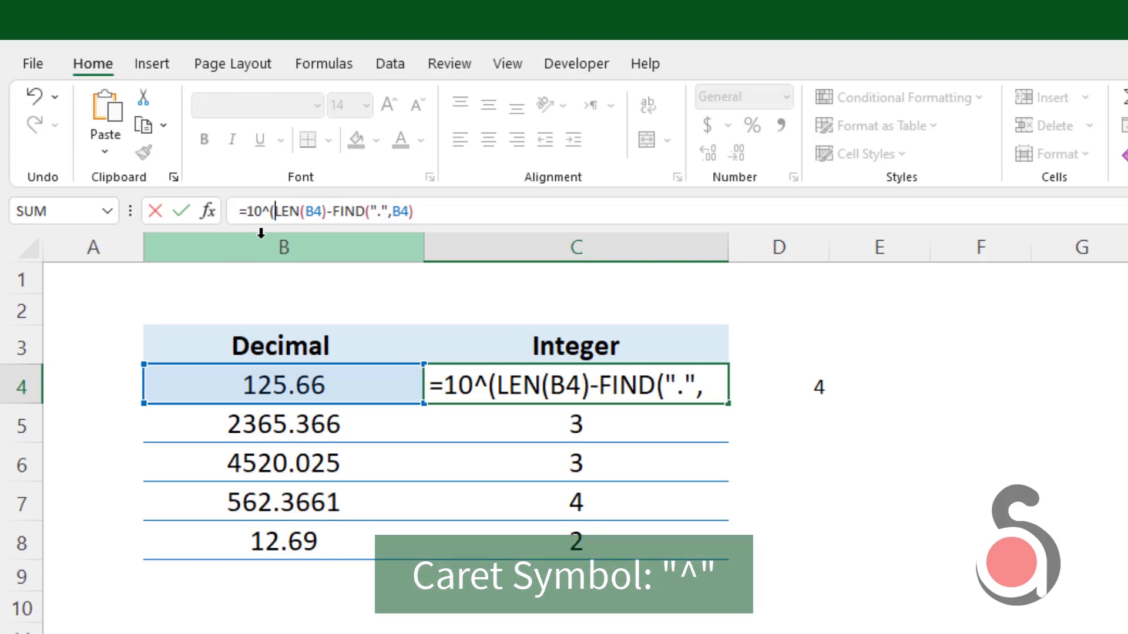
{"action": "left_click", "coordinate": [432, 218]}
{"action": "type", "text": ")"}
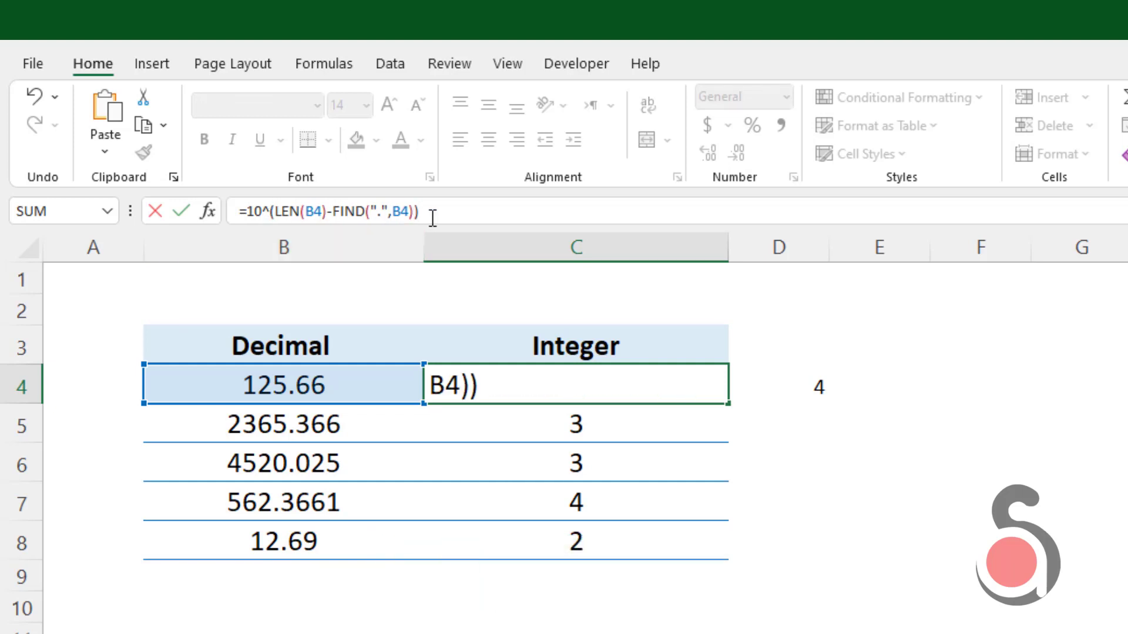
{"action": "key", "text": "Return"}
{"action": "left_click", "coordinate": [683, 388]}
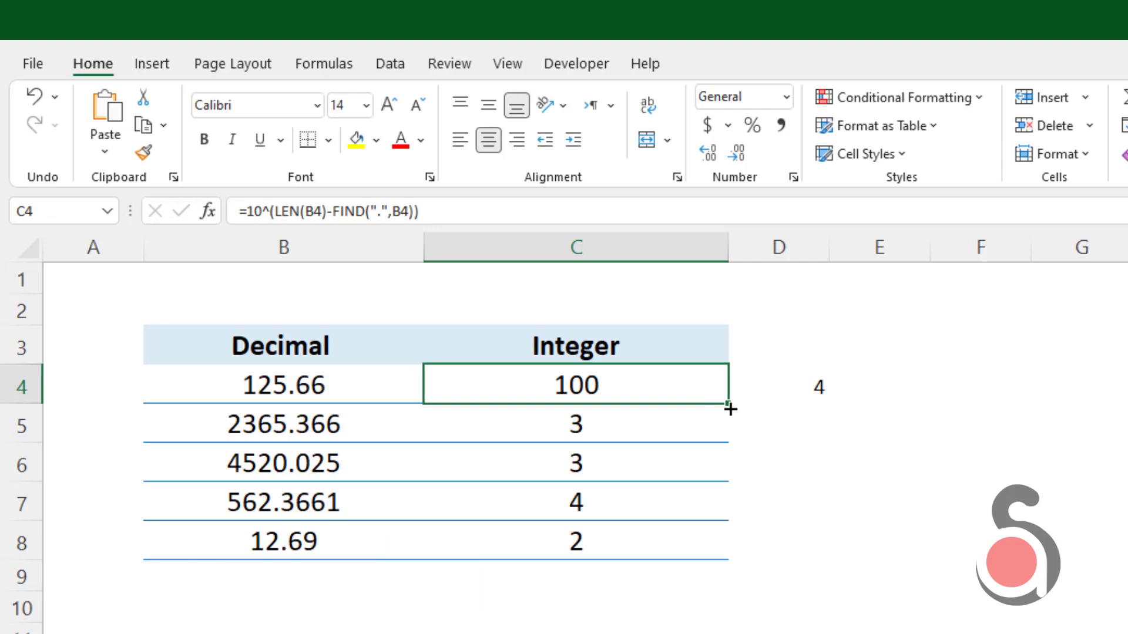
{"action": "left_click_drag", "start_coordinate": [728, 405], "coordinate": [726, 558]}
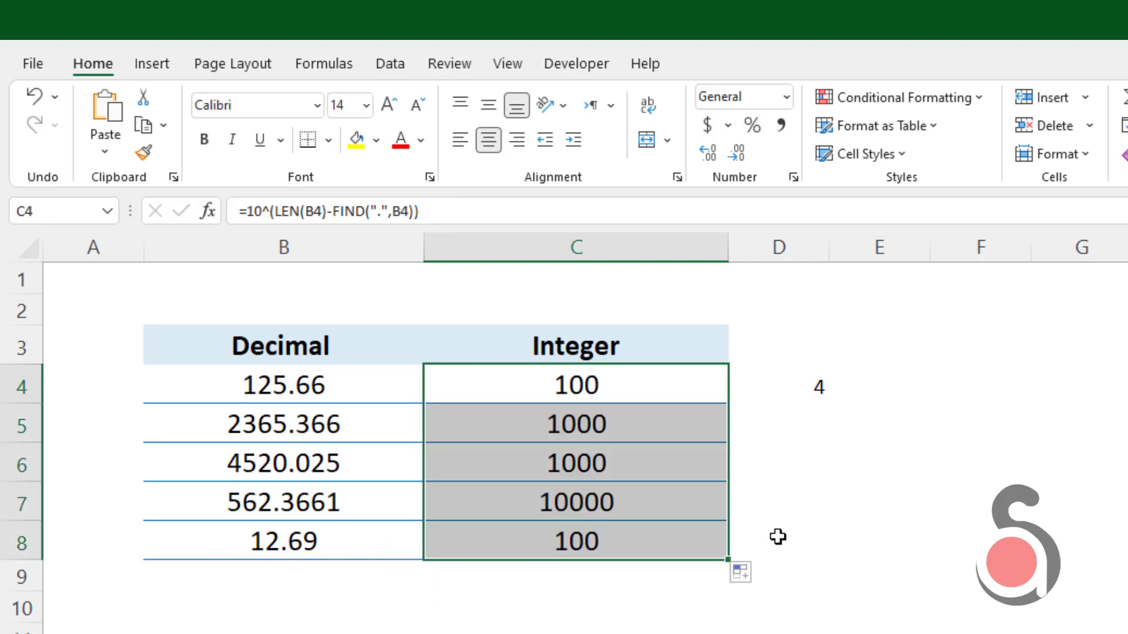
{"action": "left_click", "coordinate": [817, 532]}
Prefix C4's formula with B4* and fill it to C8, giving 12566 through 1269
{"action": "left_click", "coordinate": [576, 384]}
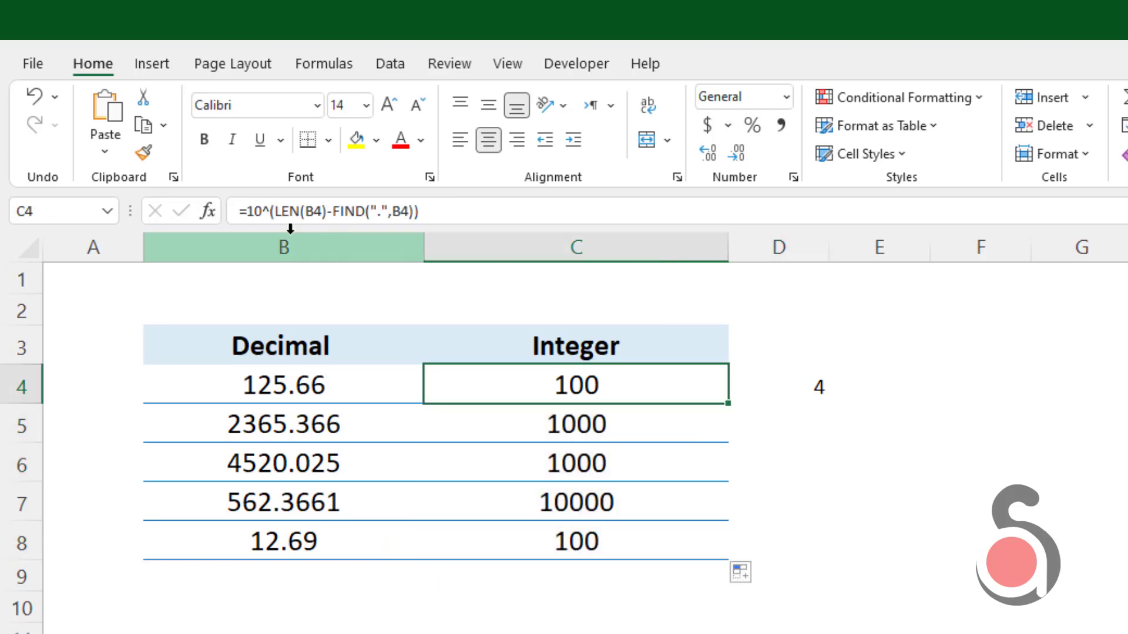
{"action": "left_click", "coordinate": [247, 212]}
{"action": "left_click", "coordinate": [287, 386]}
{"action": "type", "text": "*"}
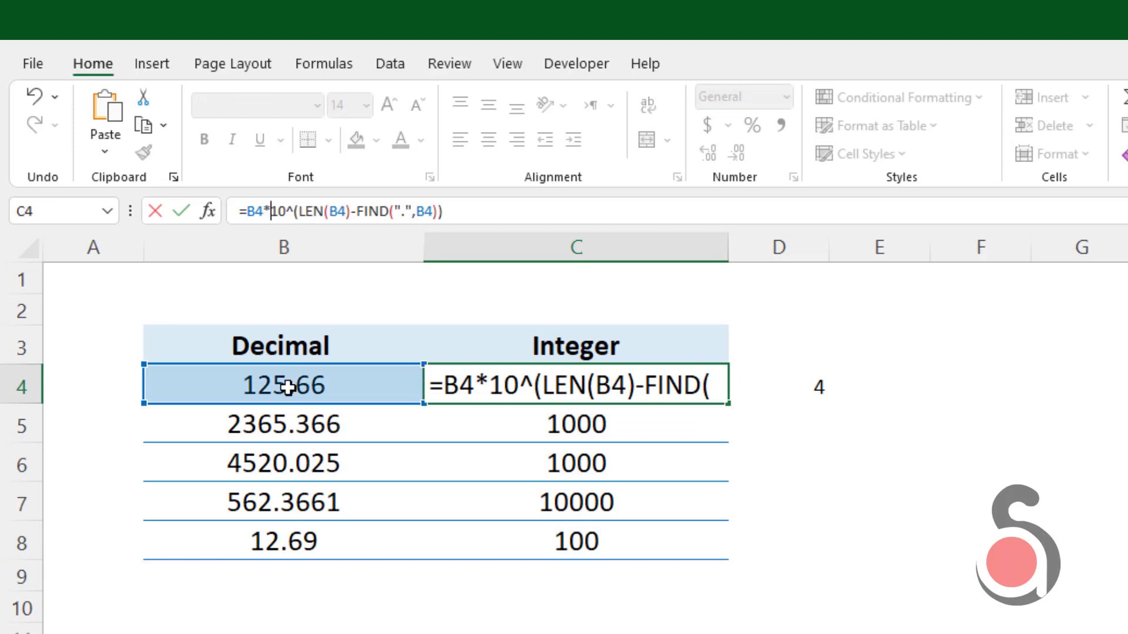
{"action": "key", "text": "Return"}
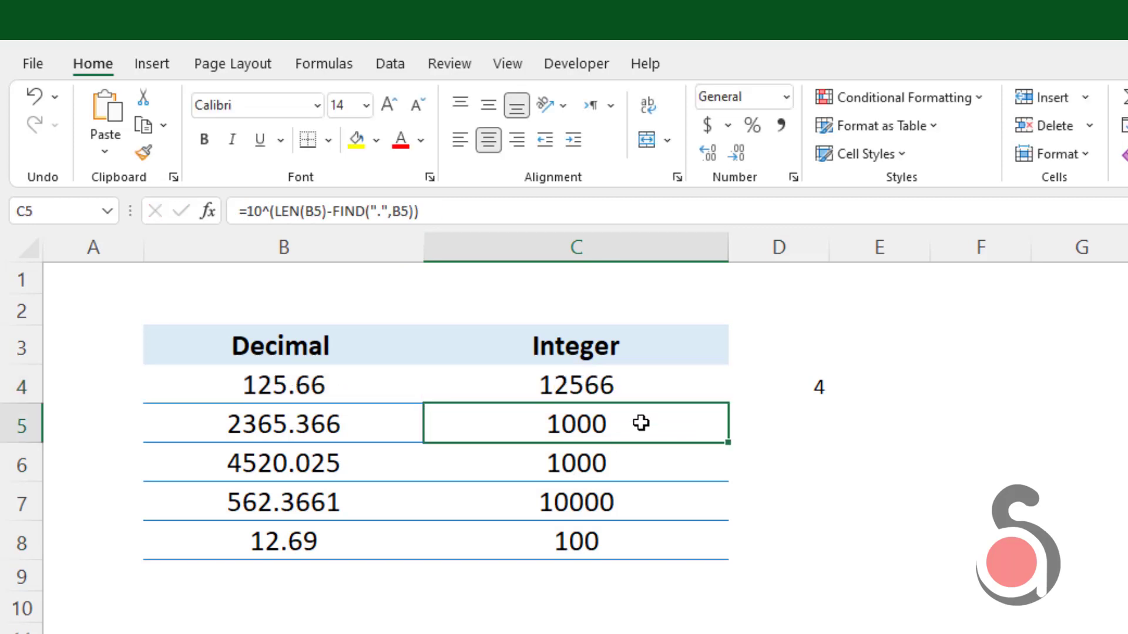
{"action": "left_click", "coordinate": [667, 386]}
{"action": "left_click_drag", "start_coordinate": [728, 403], "coordinate": [716, 553]}
{"action": "left_click", "coordinate": [656, 616]}
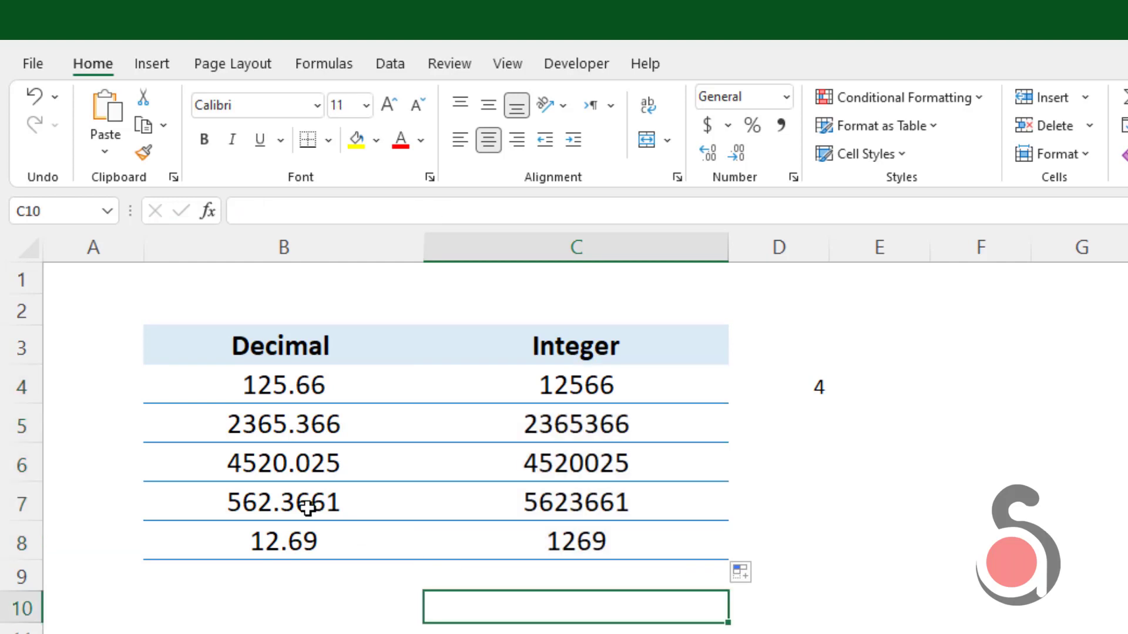
{"action": "left_click", "coordinate": [622, 508]}
Clear the leftover values in D4:F4 beside the table
{"action": "left_click_drag", "start_coordinate": [805, 390], "coordinate": [975, 388]}
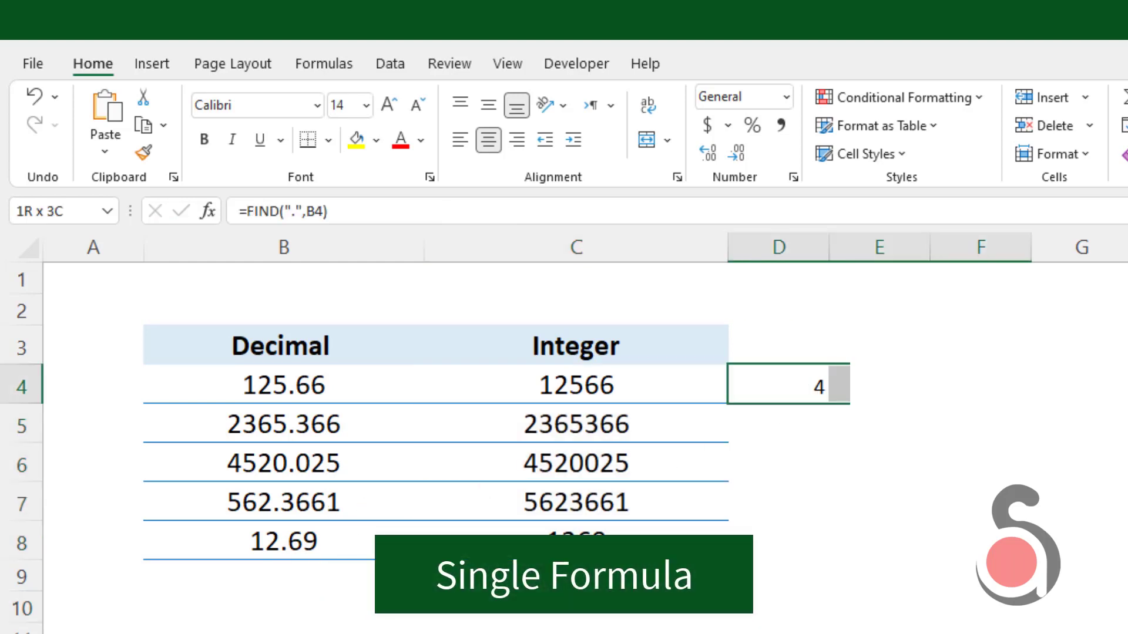
{"action": "key", "text": "Delete"}
{"action": "left_click", "coordinate": [867, 472]}
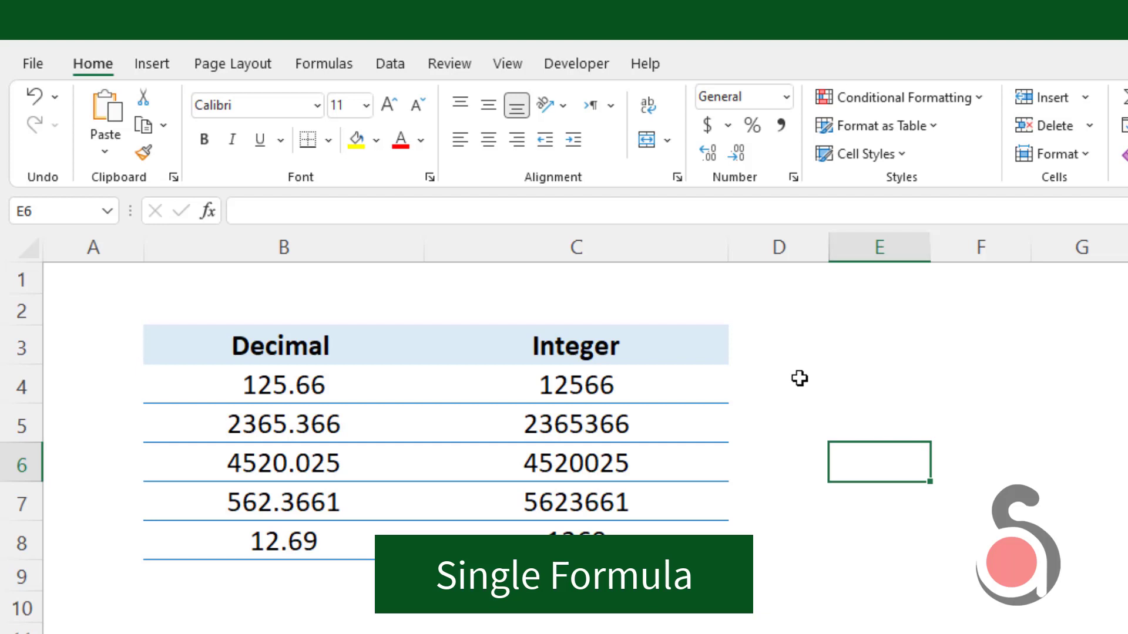
Enter =C4*2 in D4, then revise it to =C4*20, giving 251320
{"action": "left_click", "coordinate": [798, 398]}
{"action": "type", "text": "="}
{"action": "left_click", "coordinate": [648, 379]}
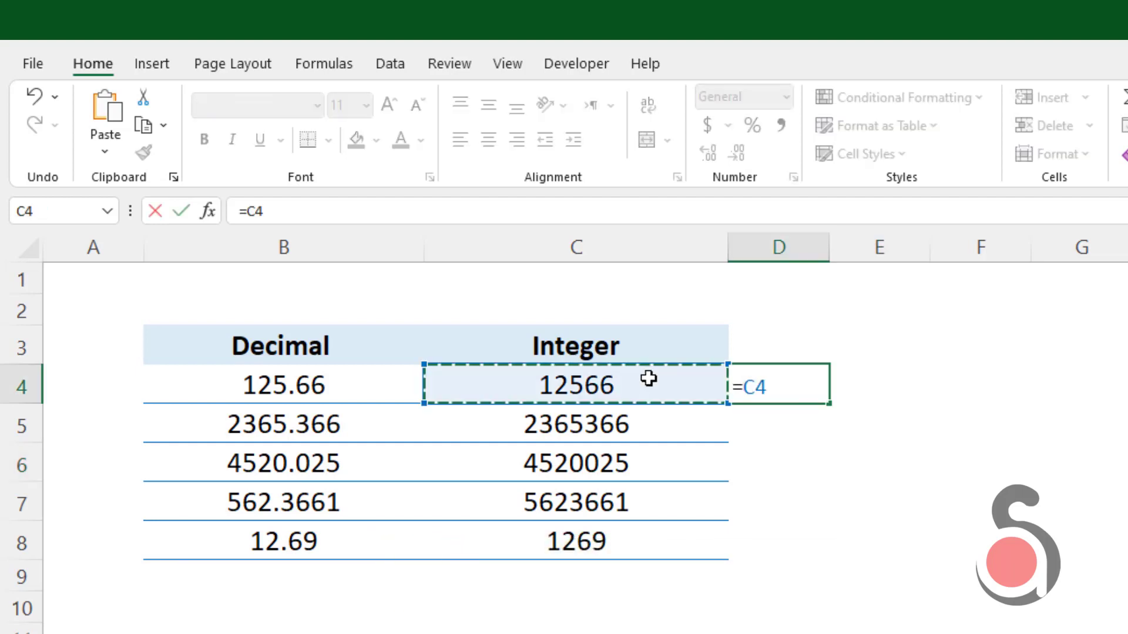
{"action": "type", "text": "*"}
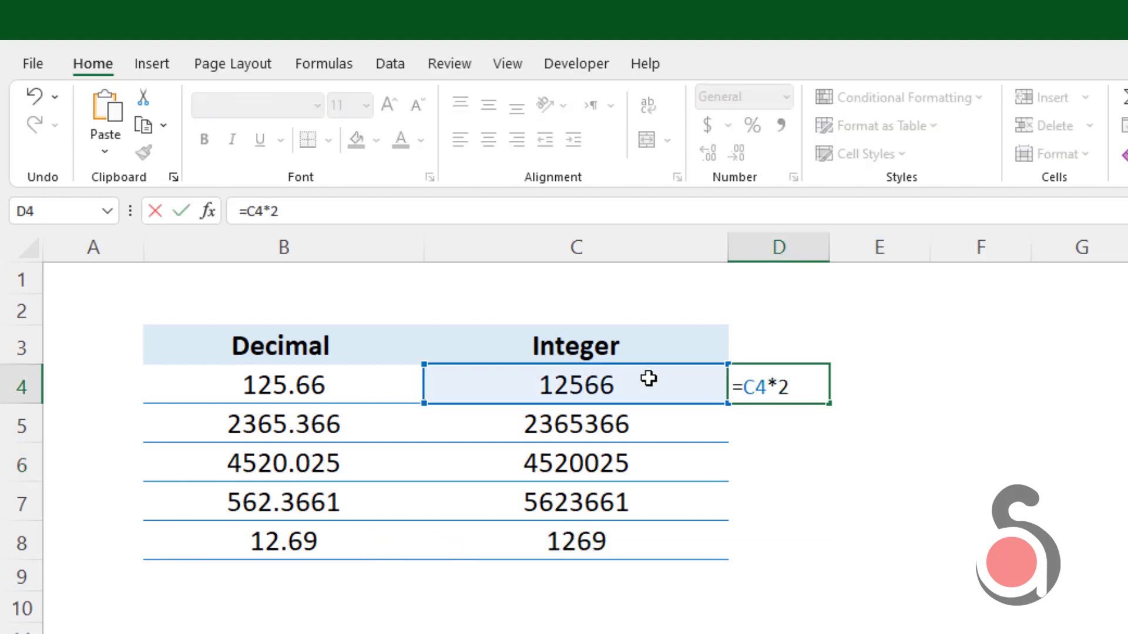
{"action": "type", "text": "2"}
{"action": "key", "text": "Return"}
{"action": "left_click", "coordinate": [826, 391]}
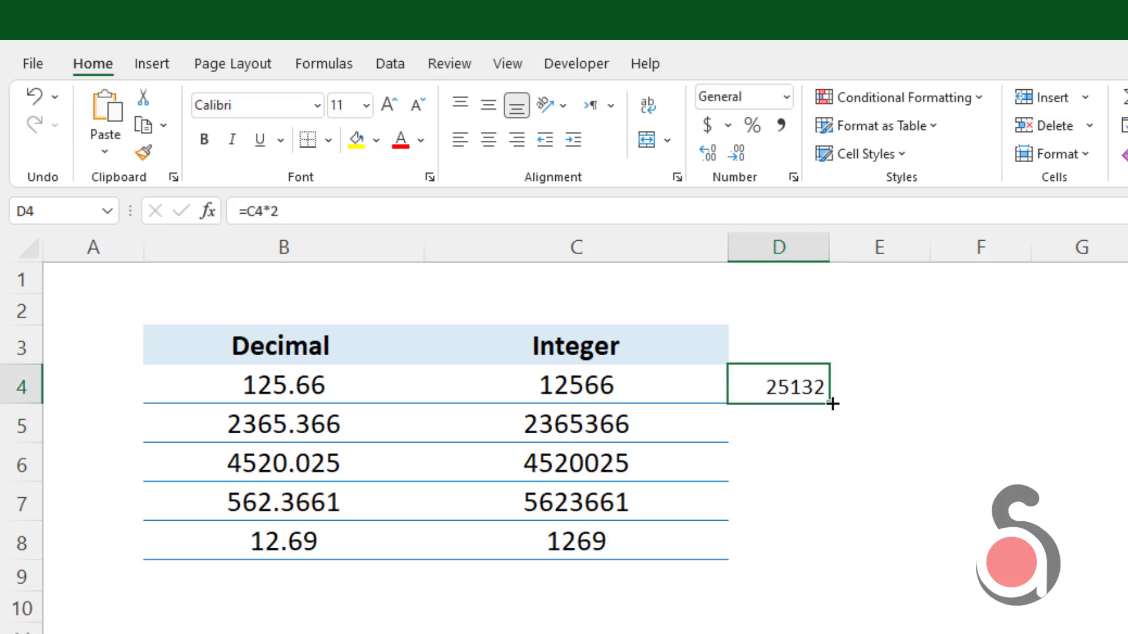
{"action": "left_click", "coordinate": [385, 222]}
{"action": "type", "text": "0"}
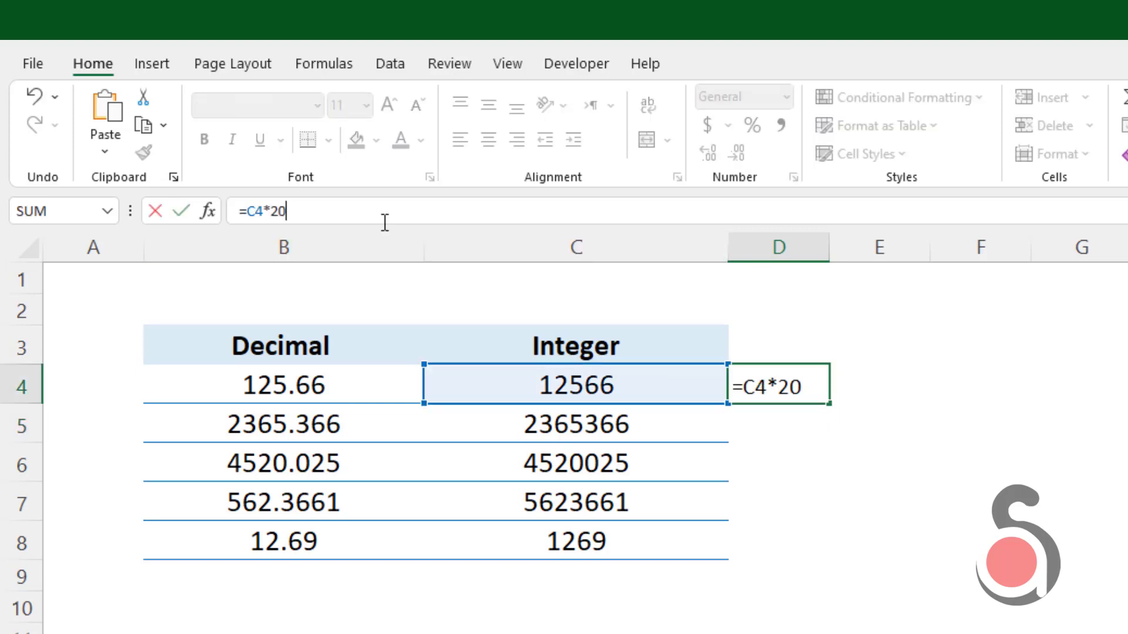
{"action": "key", "text": "Return"}
{"action": "left_click", "coordinate": [773, 390]}
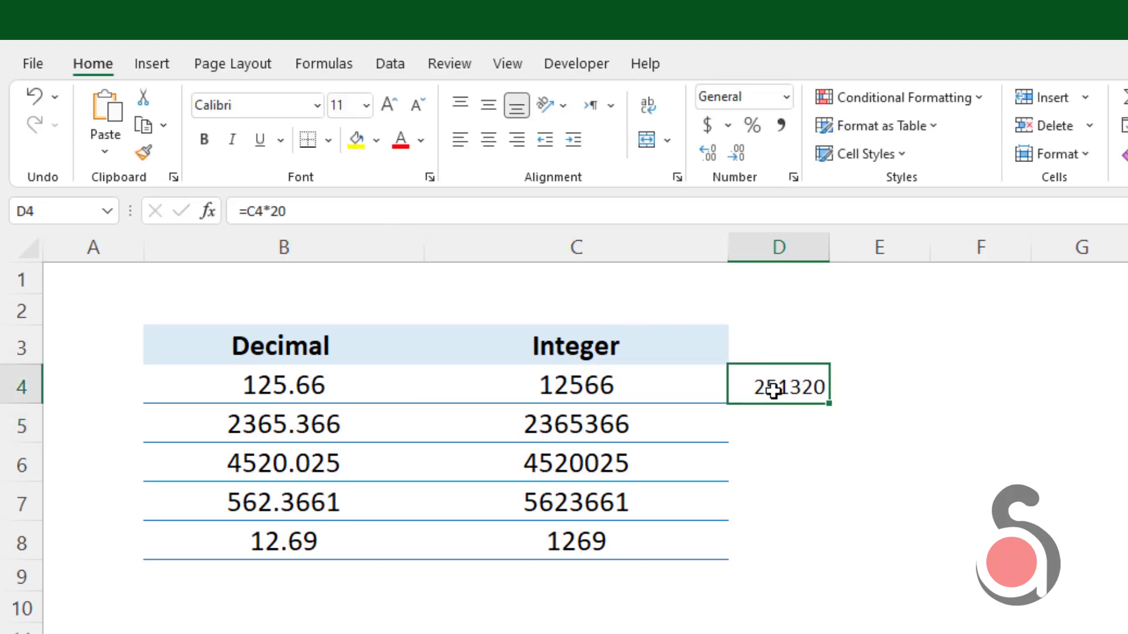